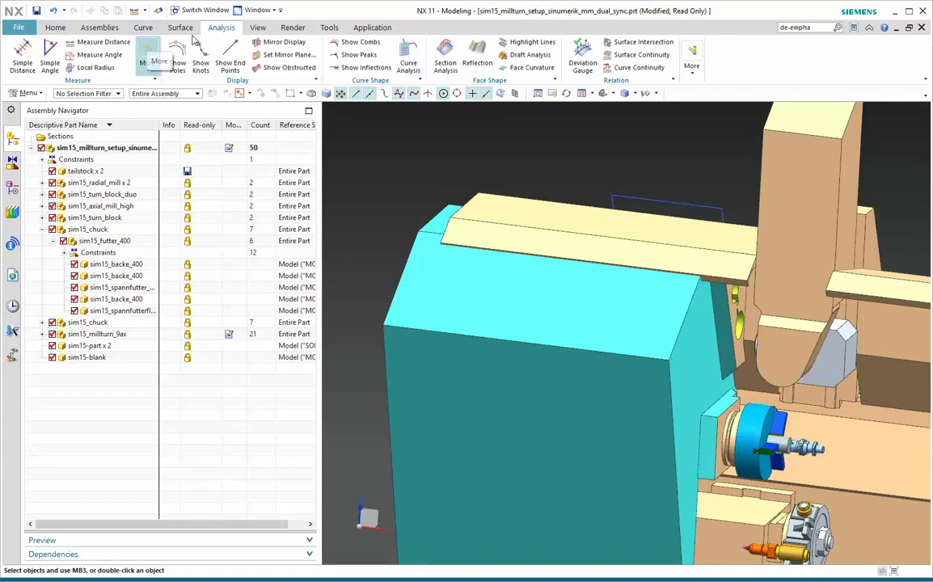
Step: Cancel Measure Distance and its Point dialog without measuring, then rotate to show the machine's left side
left_click(98, 42)
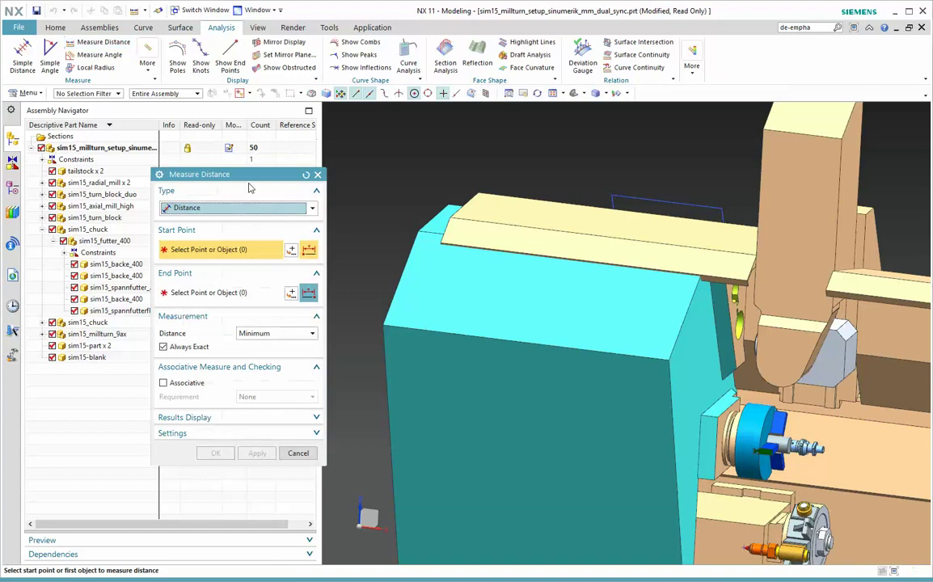
left_click(291, 249)
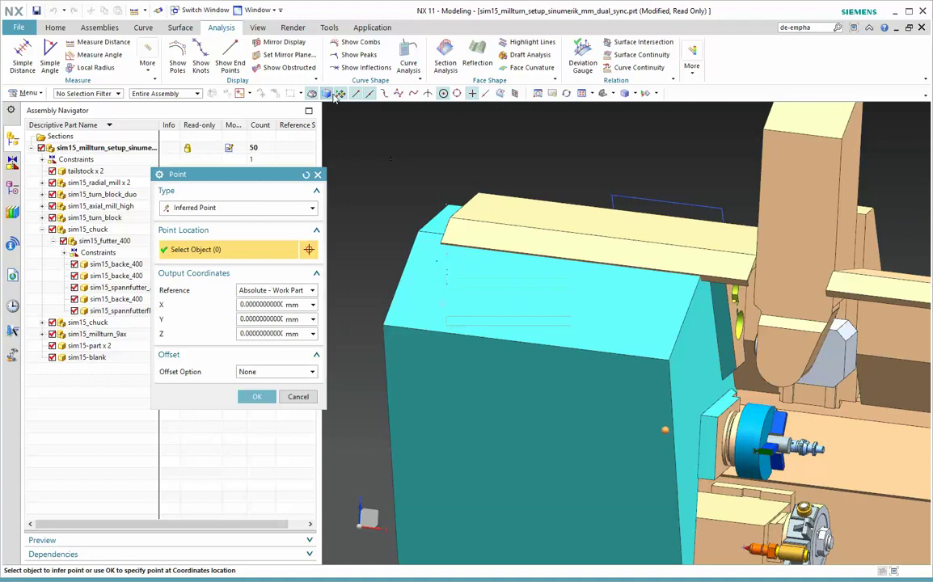
left_click(318, 175)
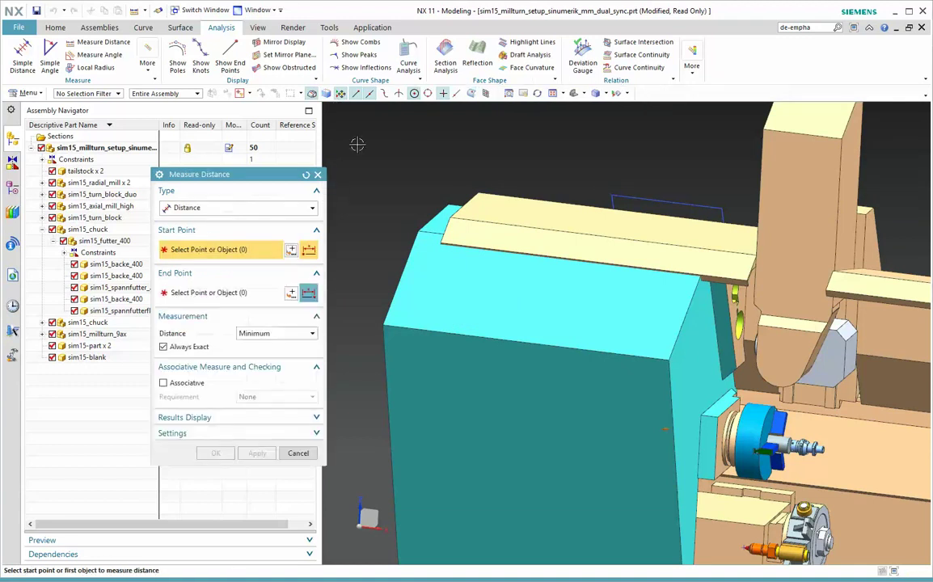
left_click(317, 176)
middle_click_drag(385, 155, 430, 145)
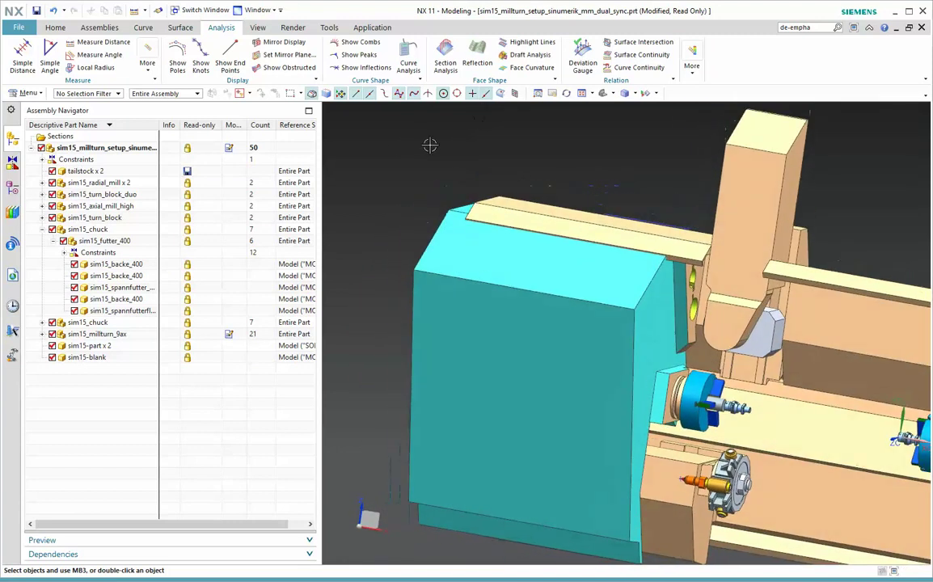
Step: Turn on See-Thru All and orbit the translucent grey assembly to higher viewing angles
left_click(260, 29)
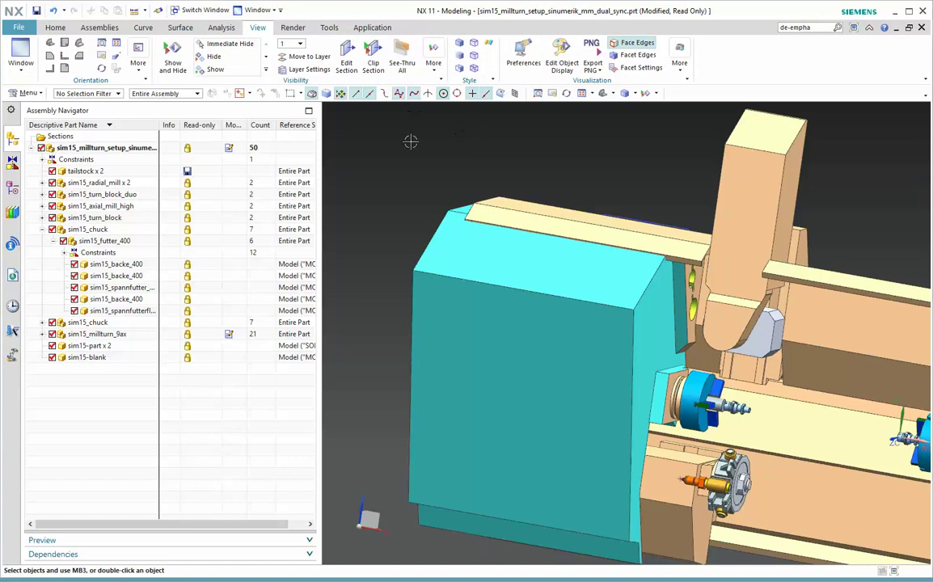
left_click(404, 54)
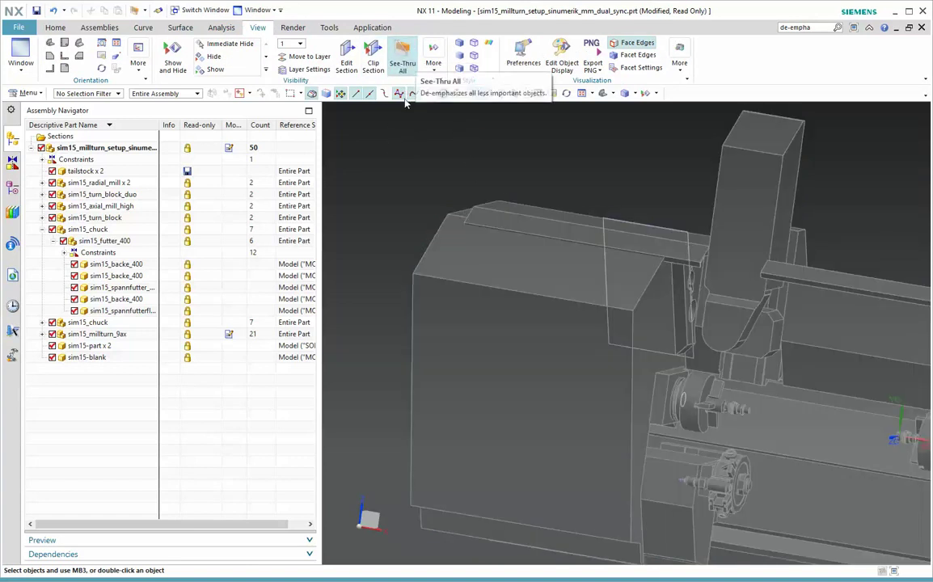
middle_click_drag(496, 149, 533, 198)
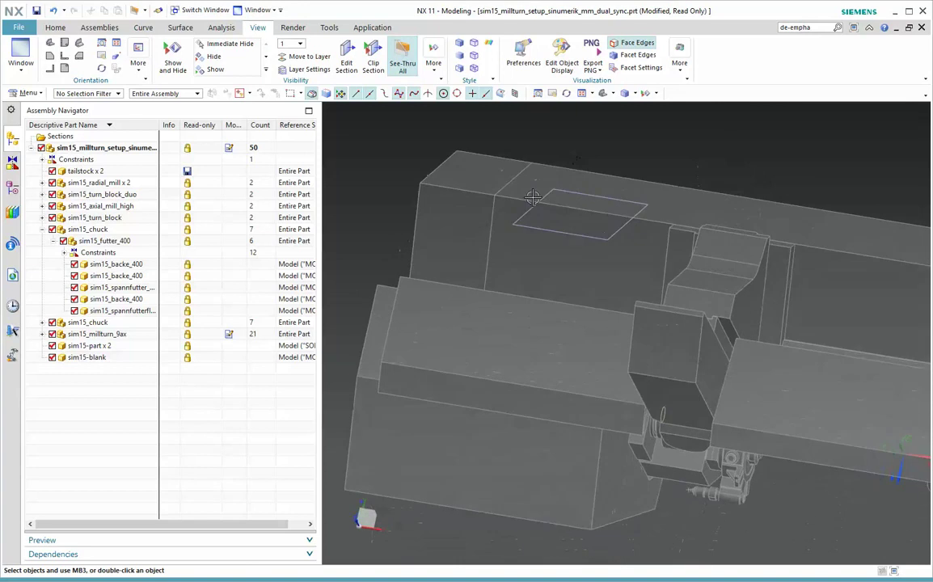
middle_click_drag(624, 258, 564, 278)
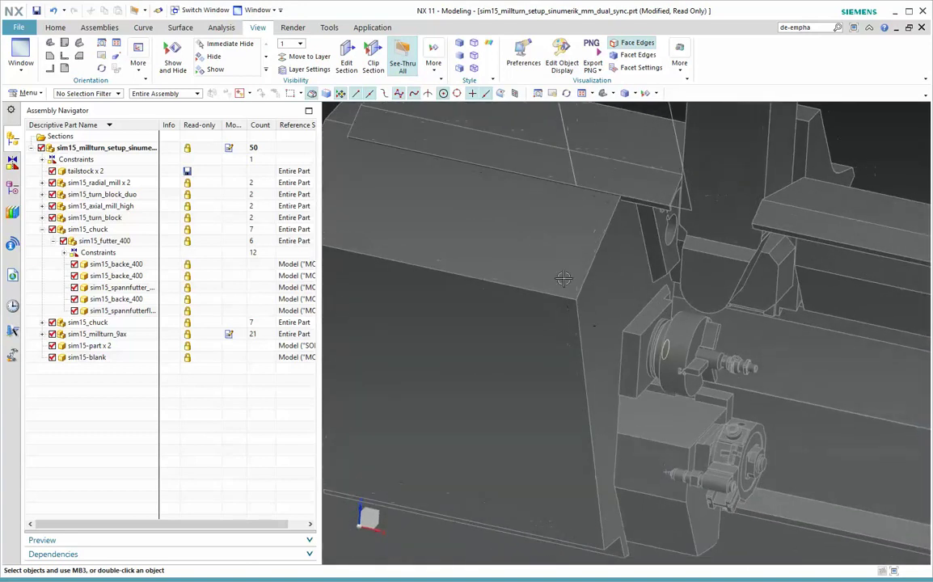
middle_click_drag(634, 336, 460, 142)
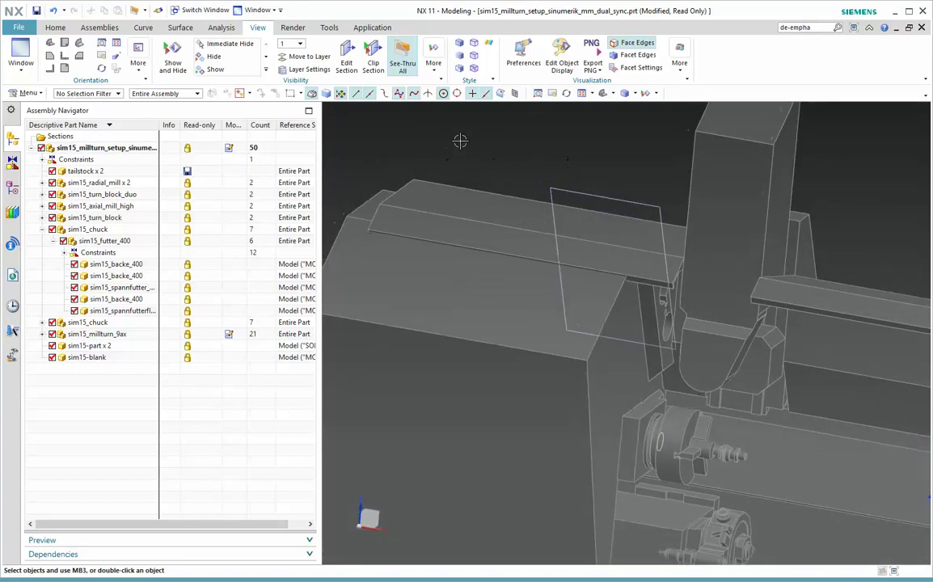
Step: Switch the see-through style to the single-colour See-Thru Shell
left_click(435, 72)
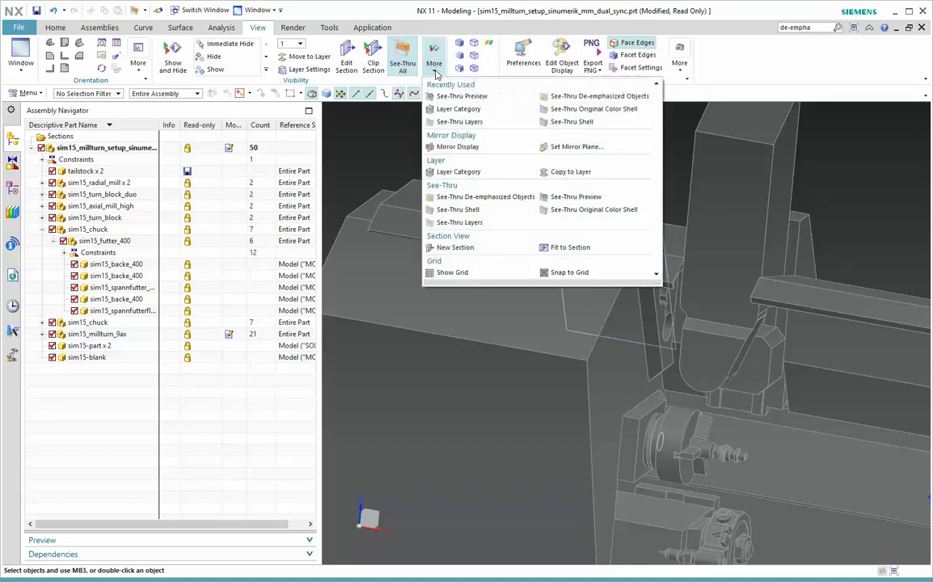
left_click(236, 31)
left_click(435, 71)
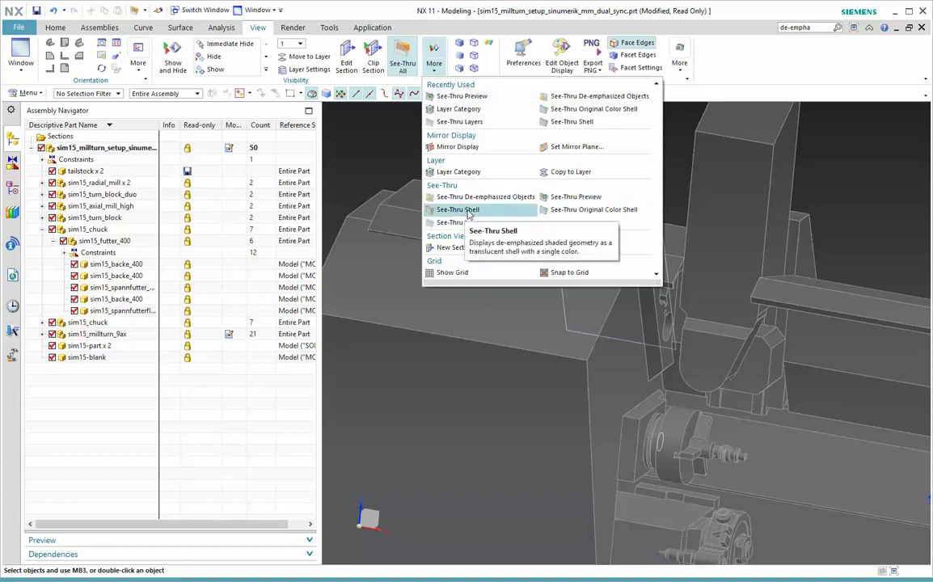
left_click(466, 211)
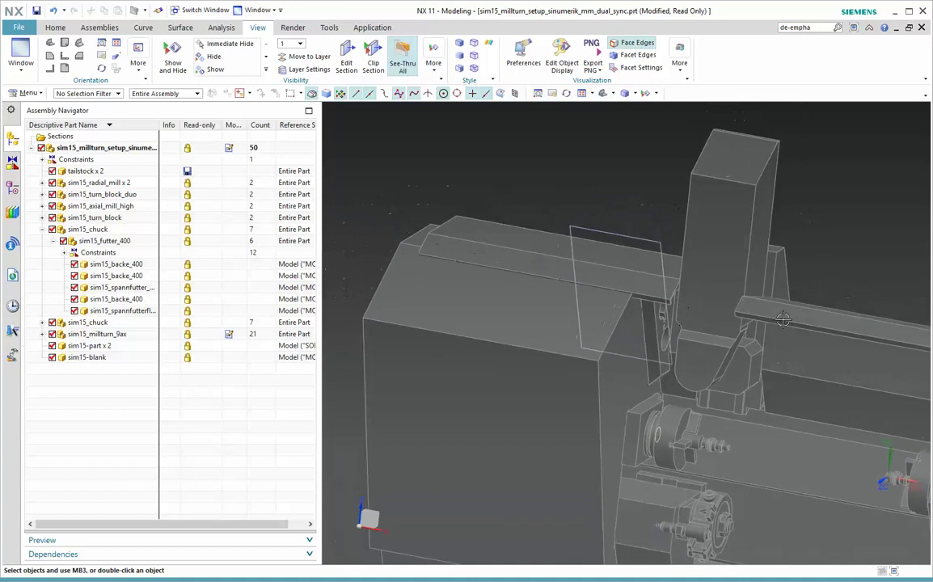
Step: Change to See-Thru Original Color Shell and orbit the coloured translucent model
left_click(435, 66)
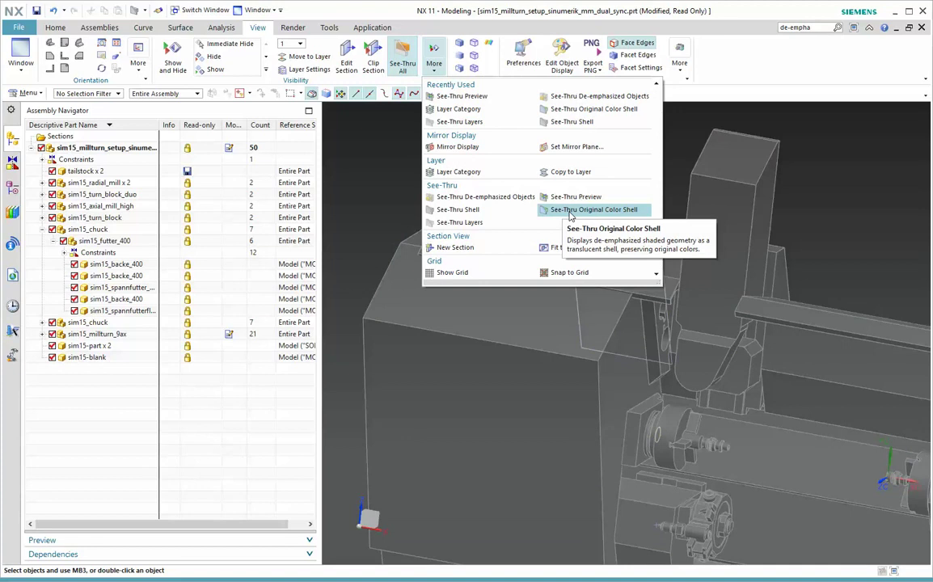
left_click(571, 214)
middle_click_drag(571, 215, 477, 145)
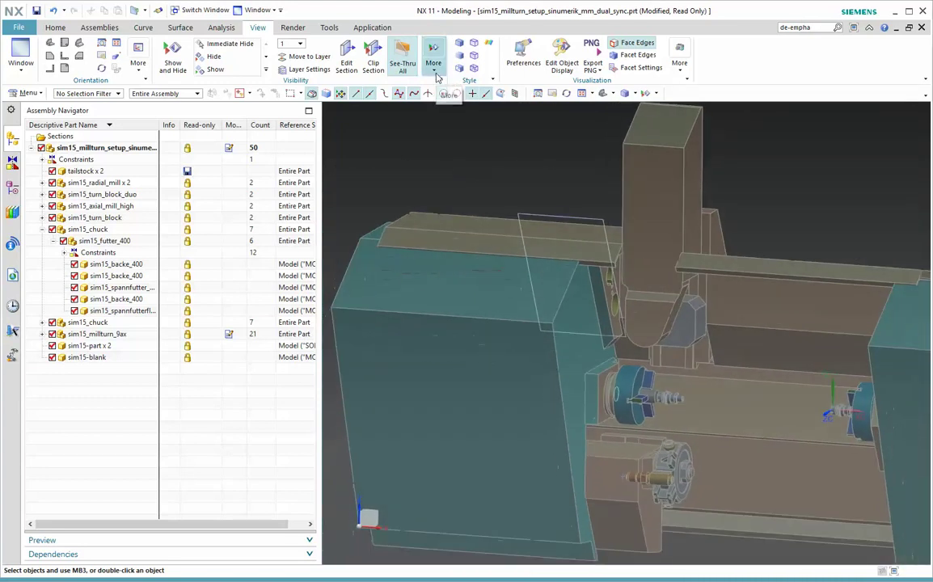
Step: Try See-Thru Layers from several angles, then switch See-Thru All off
left_click(435, 73)
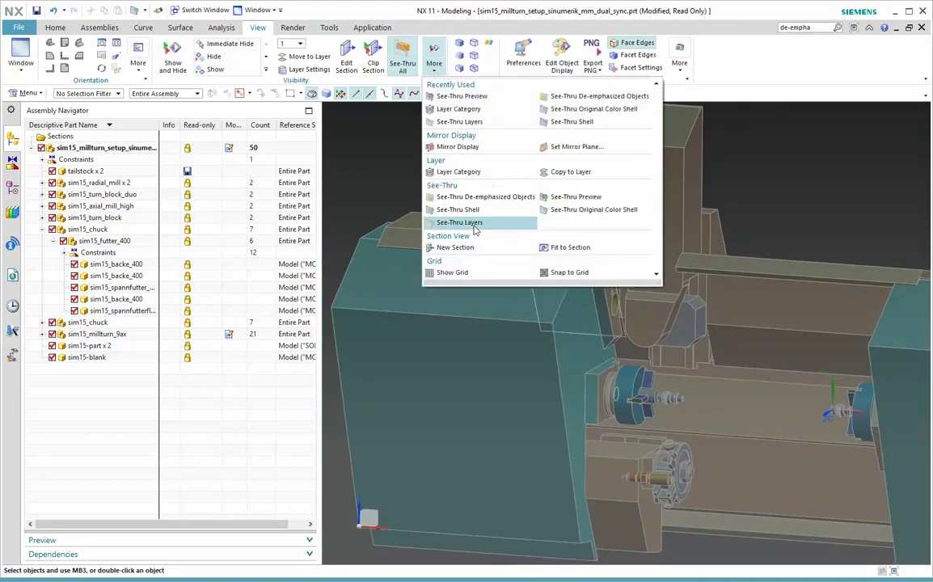
left_click(475, 223)
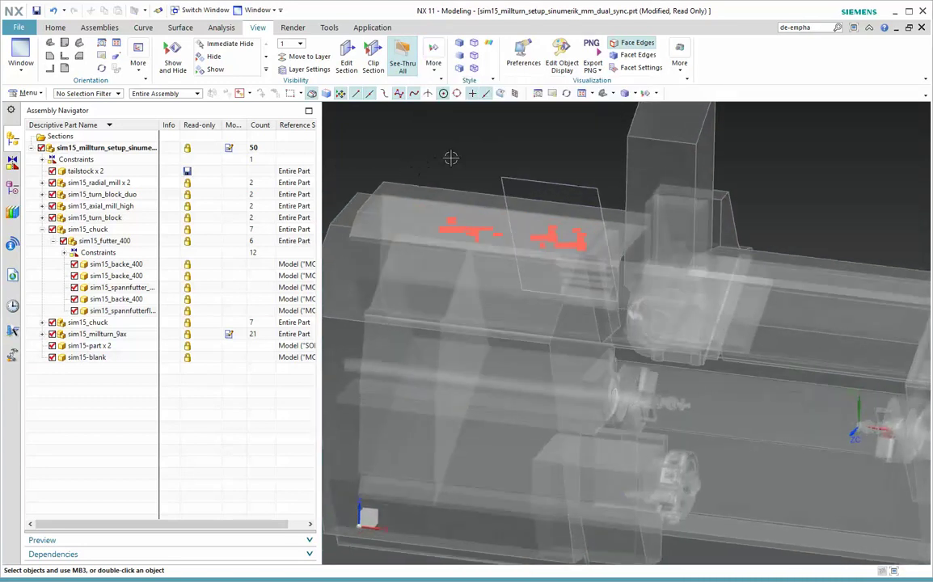
middle_click_drag(450, 159, 625, 254)
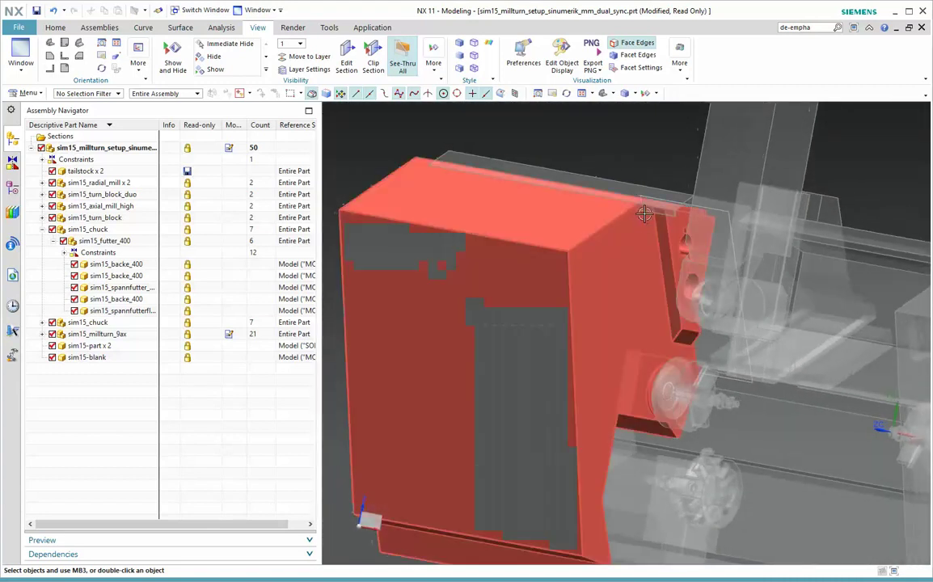
middle_click_drag(644, 213, 692, 209)
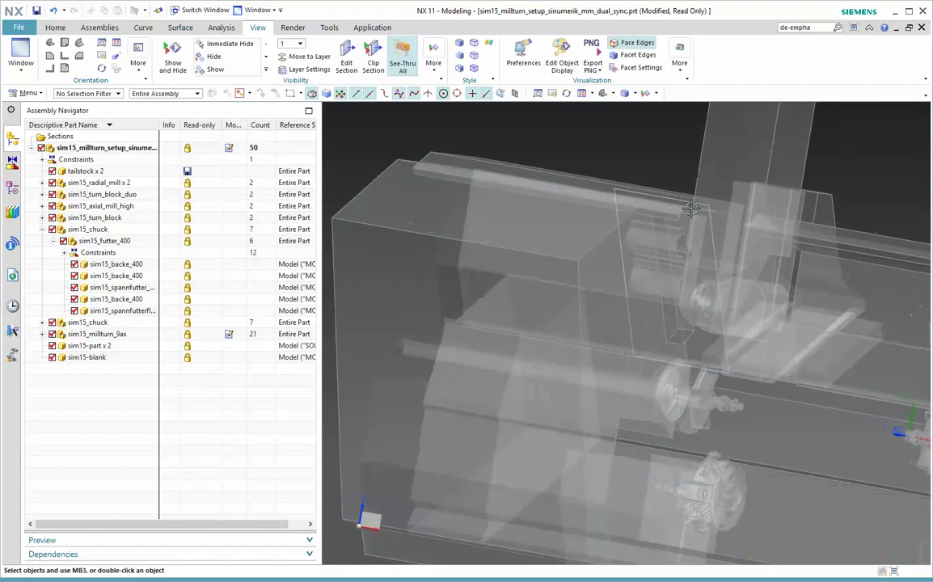
middle_click_drag(610, 156, 556, 136)
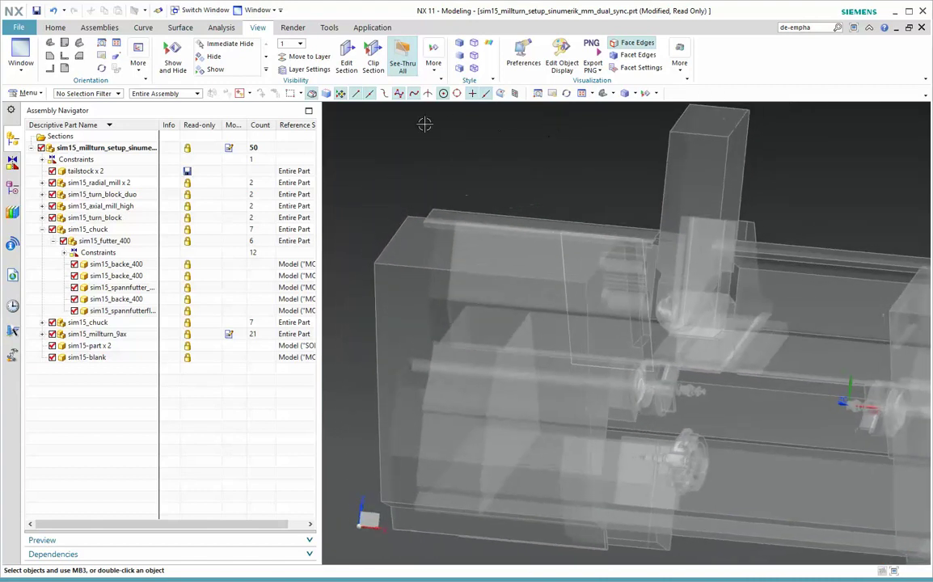
left_click(402, 61)
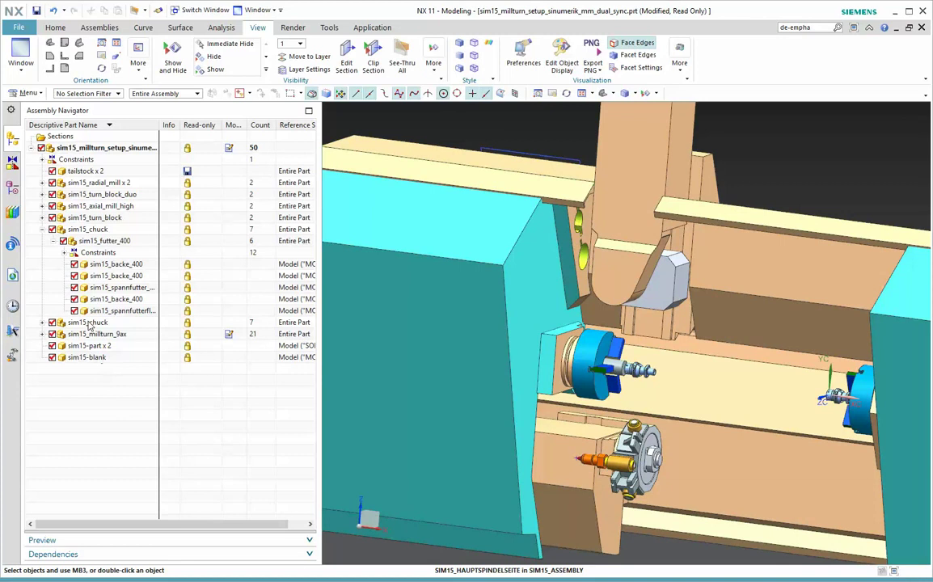
Step: Make sim15-part the work part and test see-through on the surrounding assembly
left_click(94, 348)
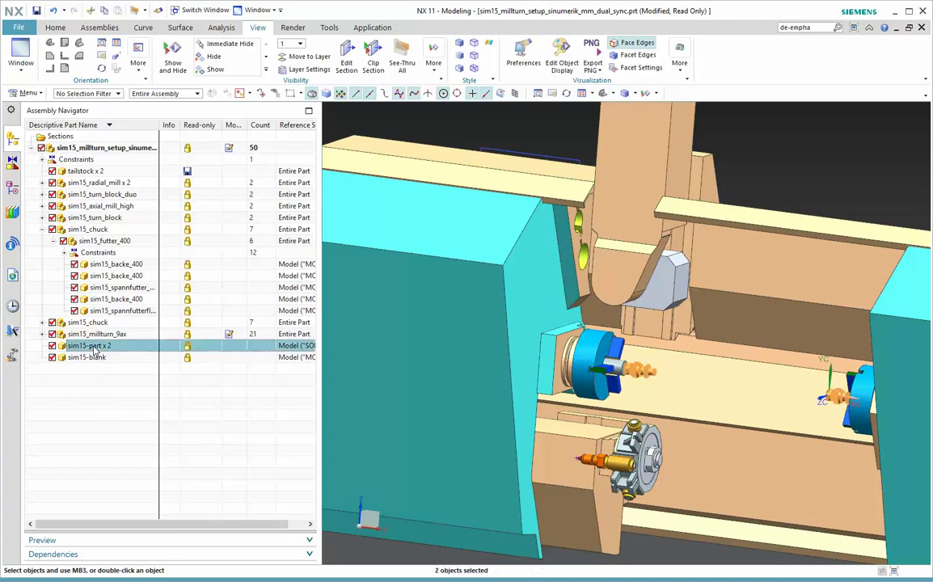
double_click(94, 347)
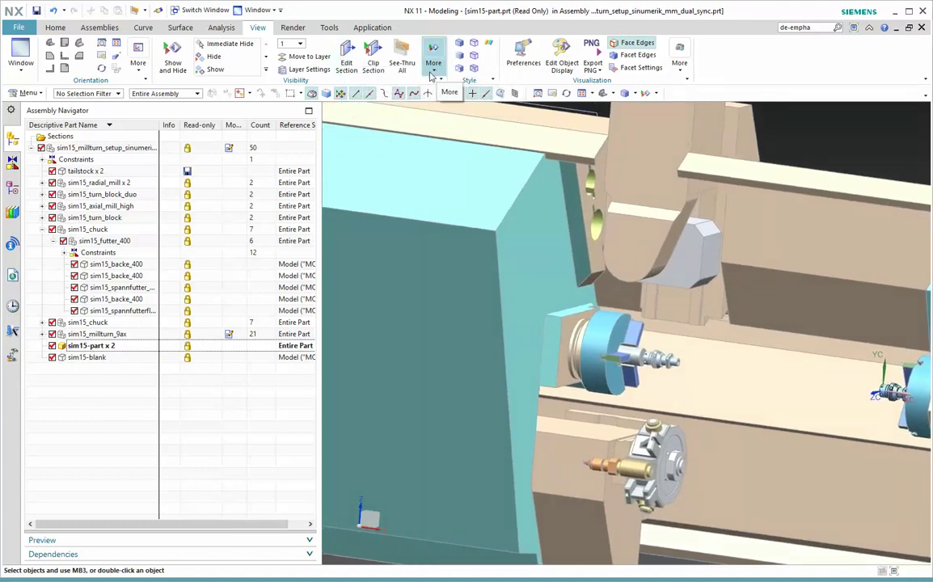
left_click(408, 63)
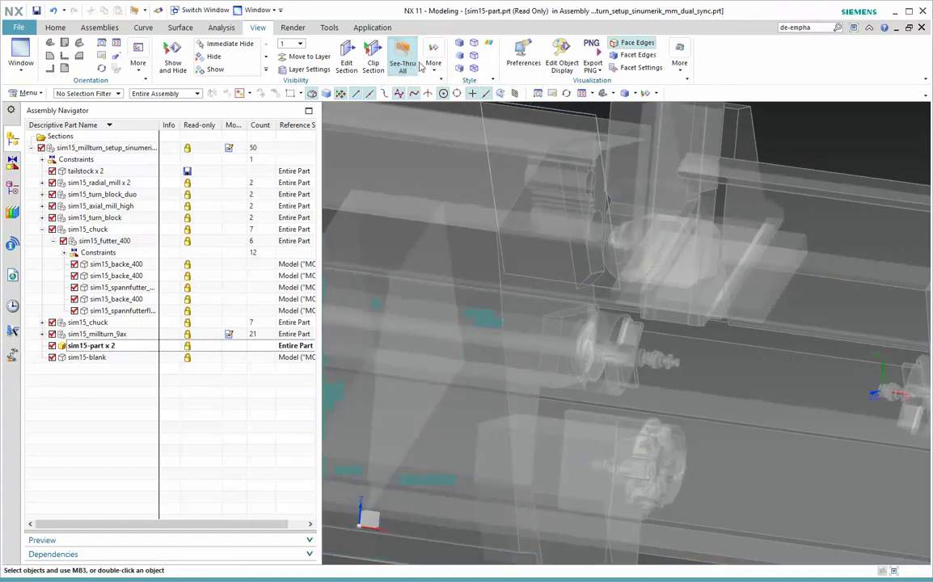
left_click(435, 66)
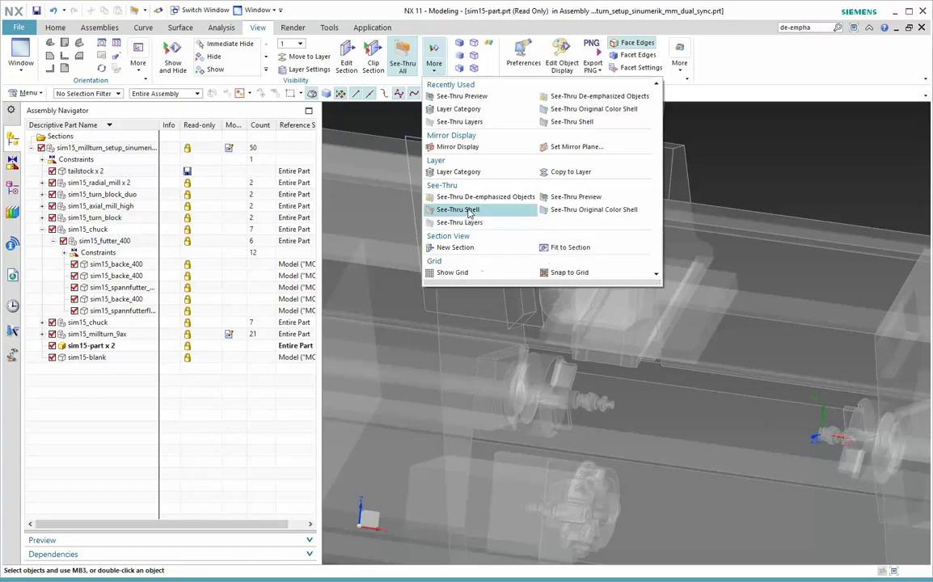
left_click(477, 224)
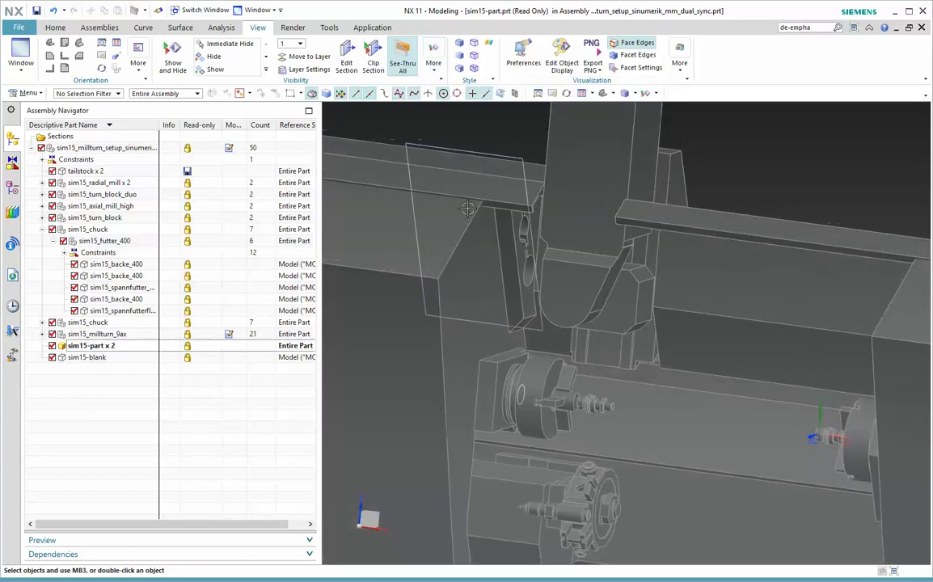
Step: Apply See-Thru De-emphasized Objects with See-Thru All and orbit in on the tool and chuck
left_click(437, 72)
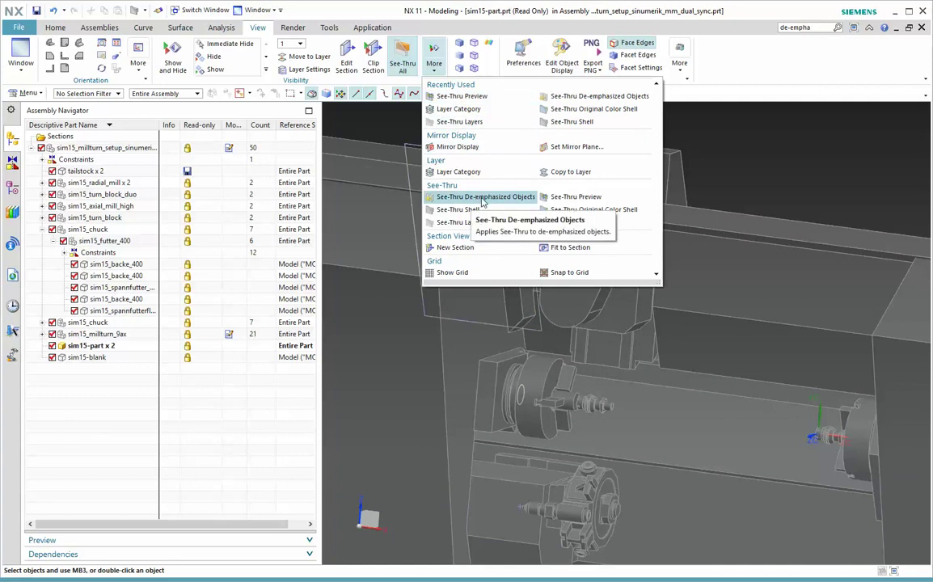
left_click(485, 199)
scroll(483, 198, "up", 3)
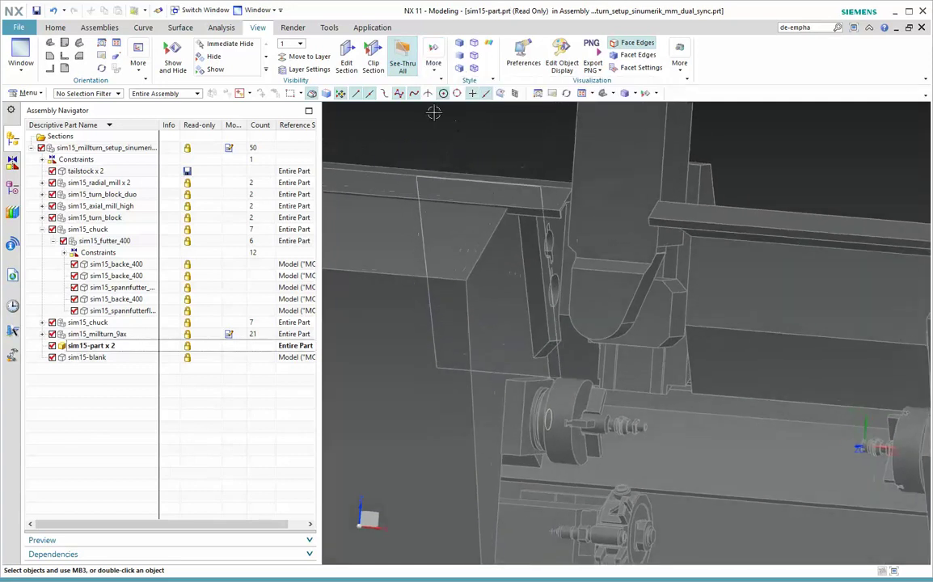
left_click(403, 61)
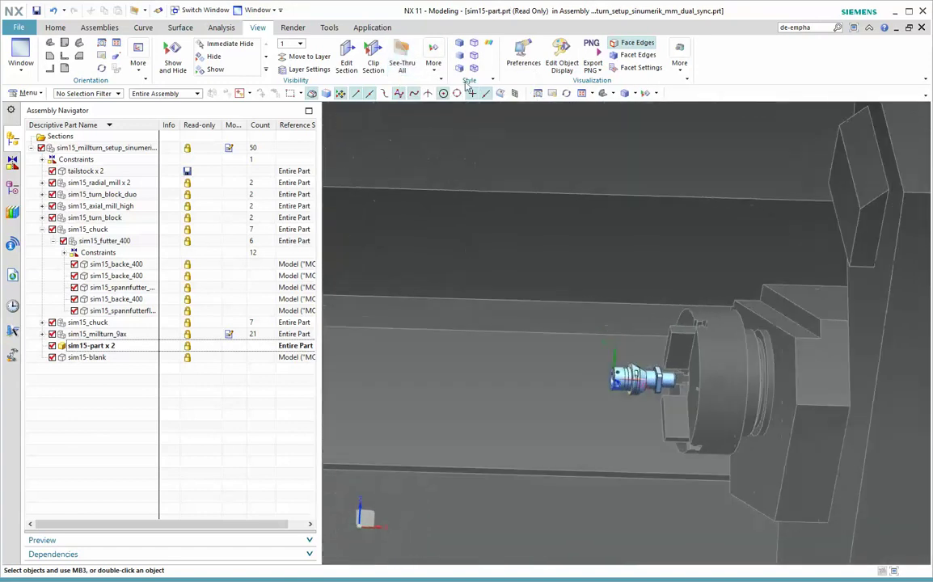
middle_click_drag(639, 380, 663, 361)
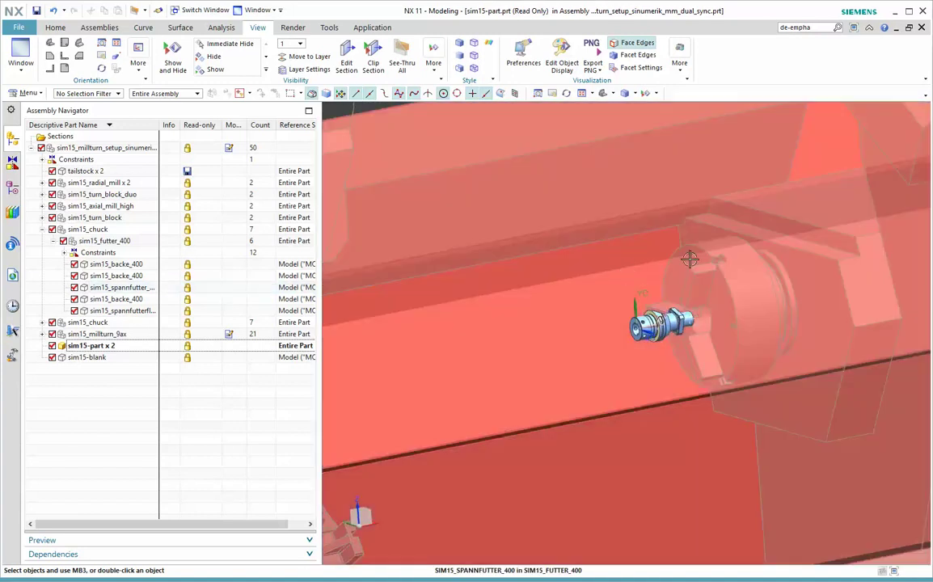
middle_click_drag(691, 258, 755, 312)
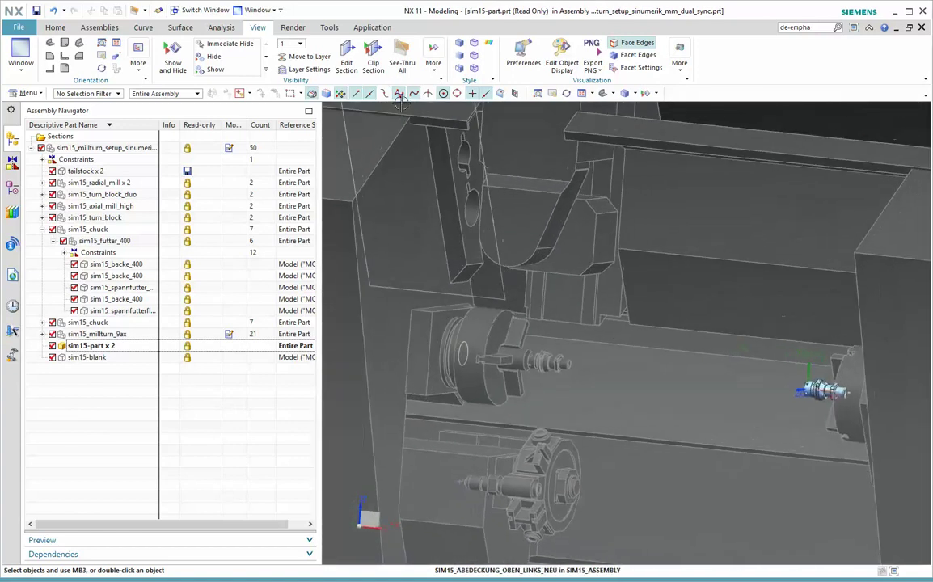
Step: Toggle See-Thru All on and back off so machine parts appear solid
left_click(433, 63)
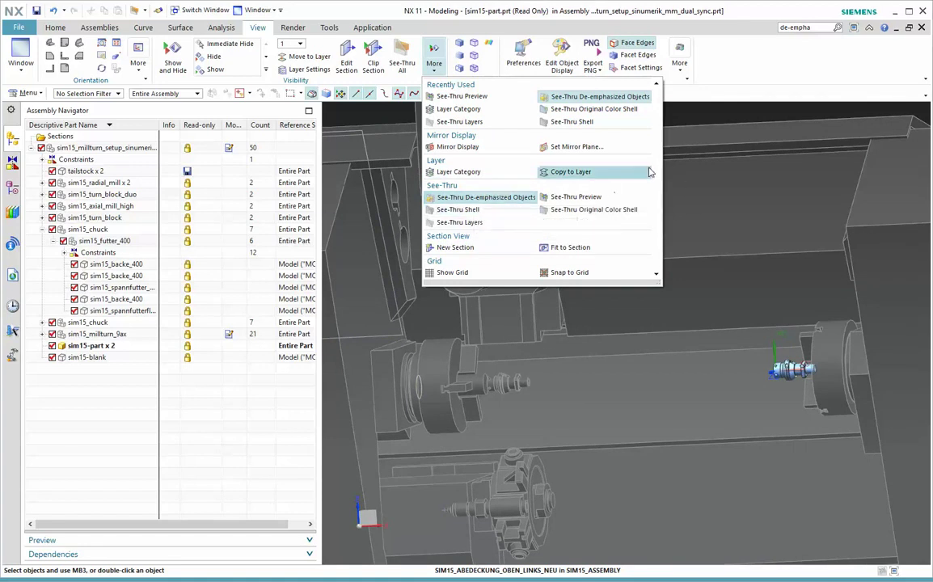
left_click(403, 54)
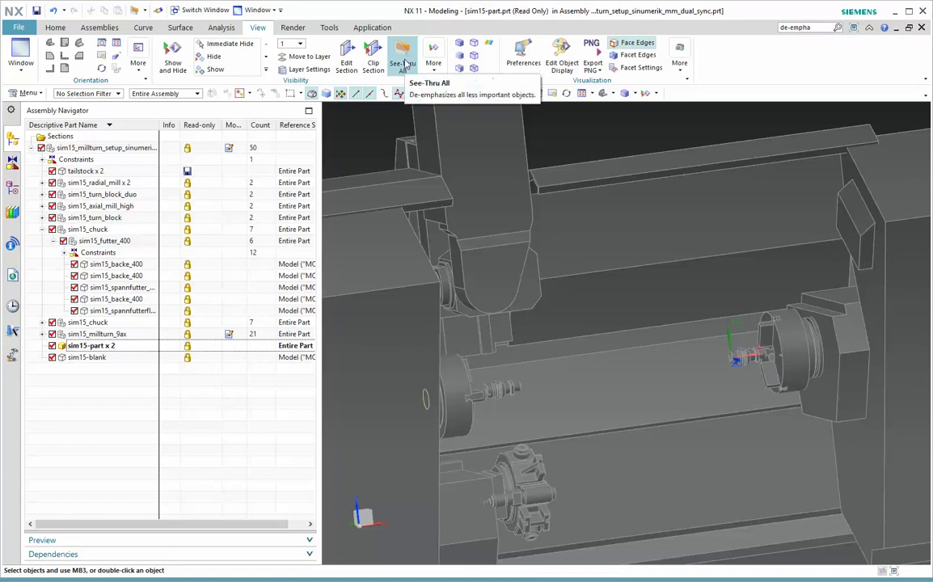
left_click(405, 63)
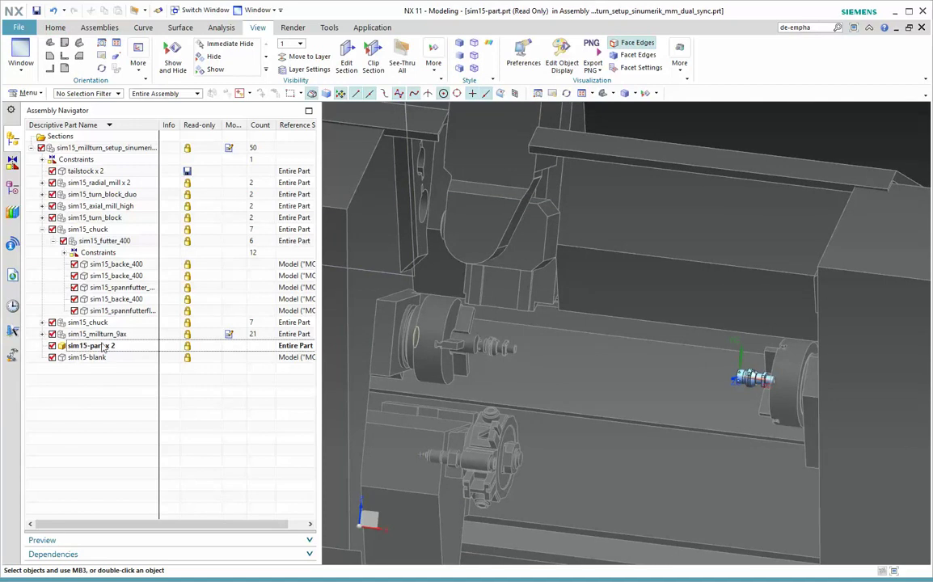
Step: Show the Part Navigator and select Edge Blend (25) in the feature list
left_click(12, 189)
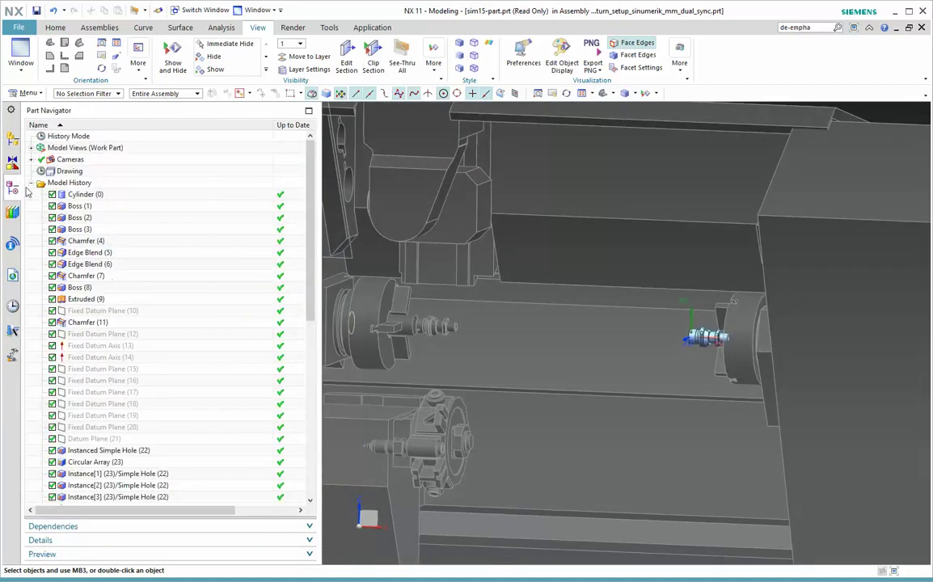
scroll(292, 275, "down", 5)
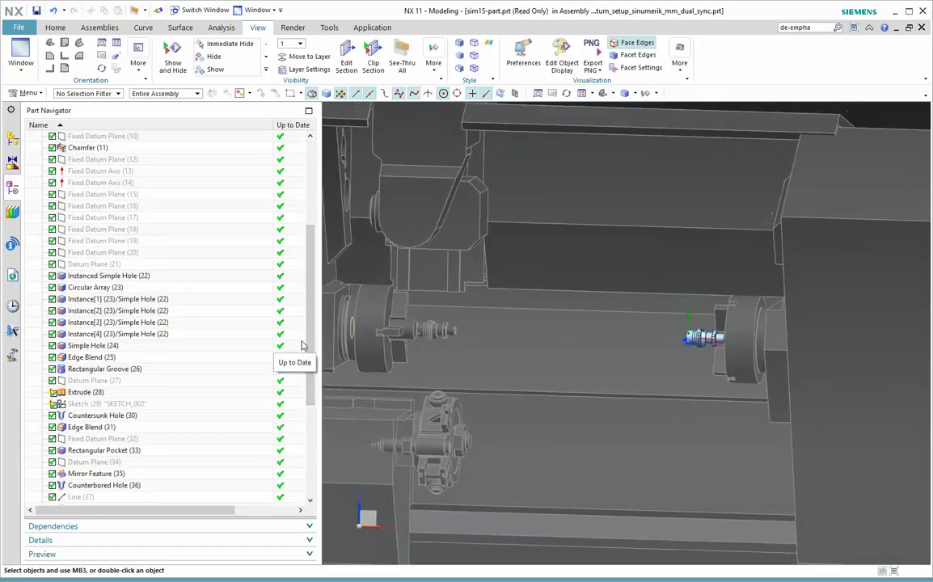
scroll(277, 296, "down", 1)
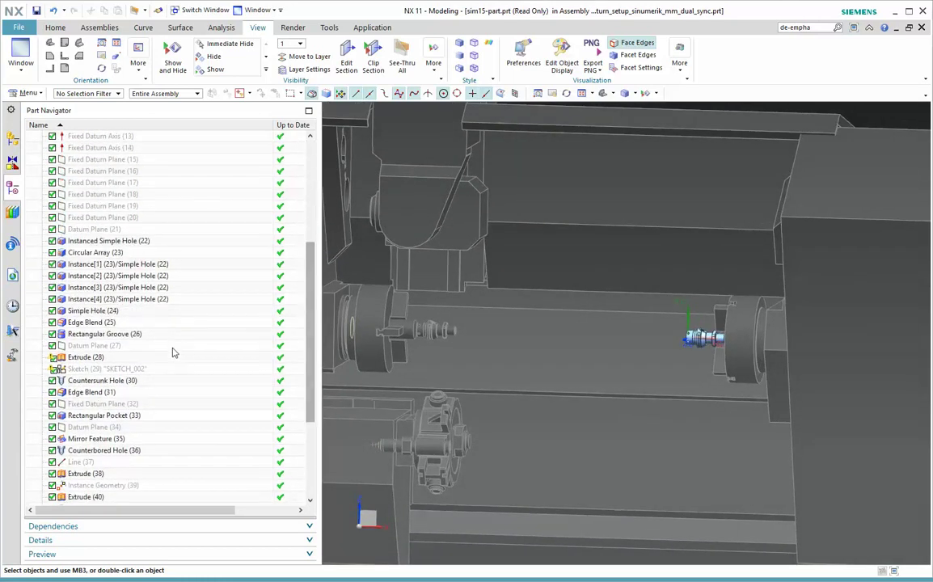
left_click(102, 324)
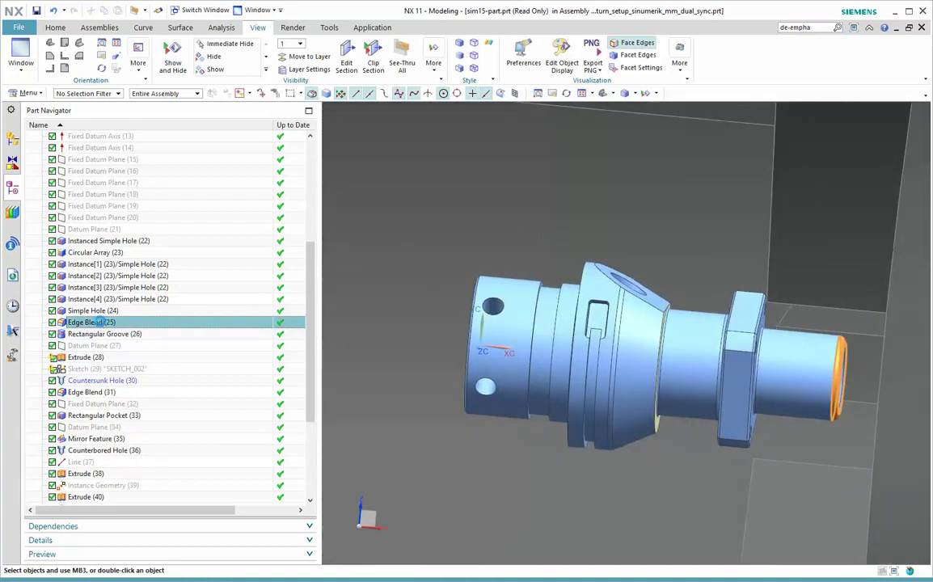
Step: Edit Edge Blend (25), accept the read-only warning, and frame the 3 mm shaft-end blend
double_click(97, 322)
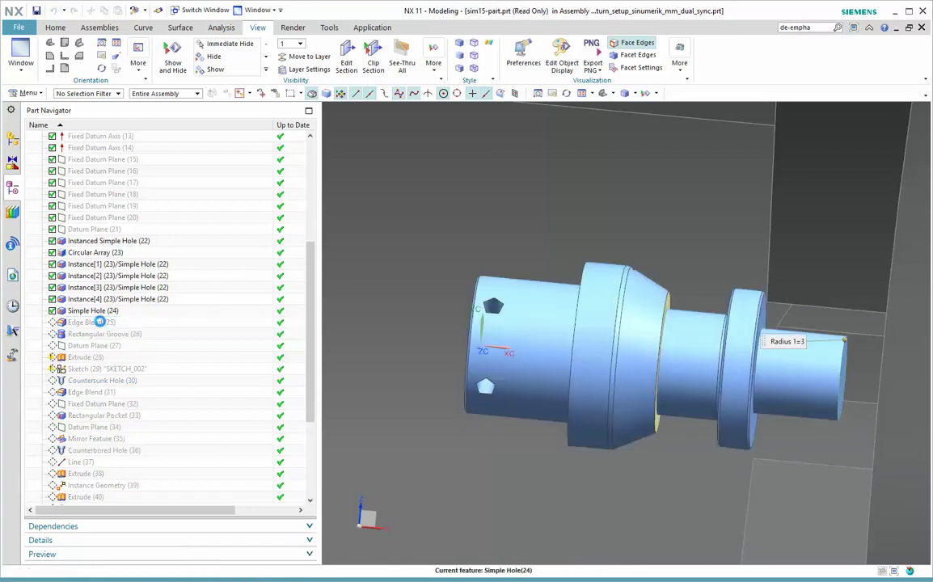
scroll(453, 164, "up", 3)
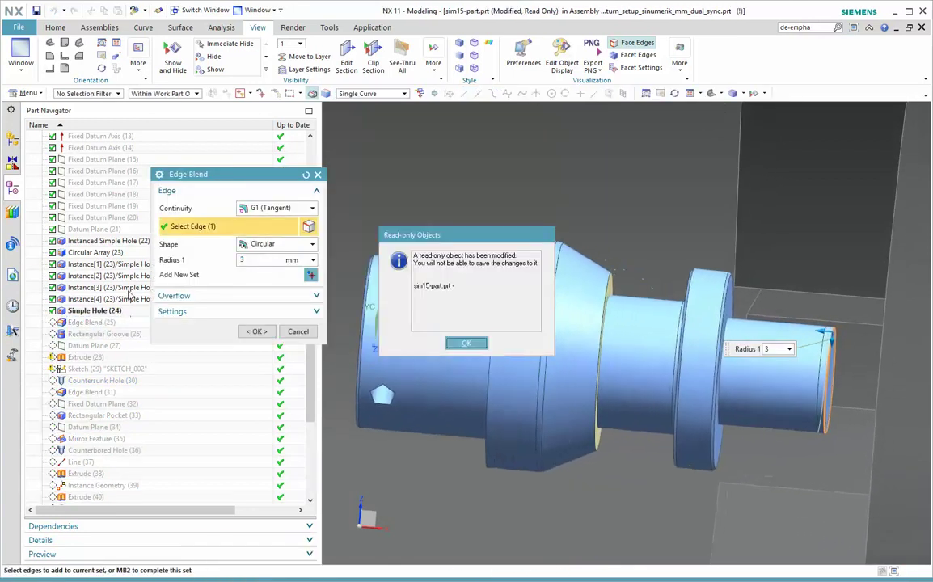
left_click(467, 343)
middle_click_drag(467, 343, 821, 283)
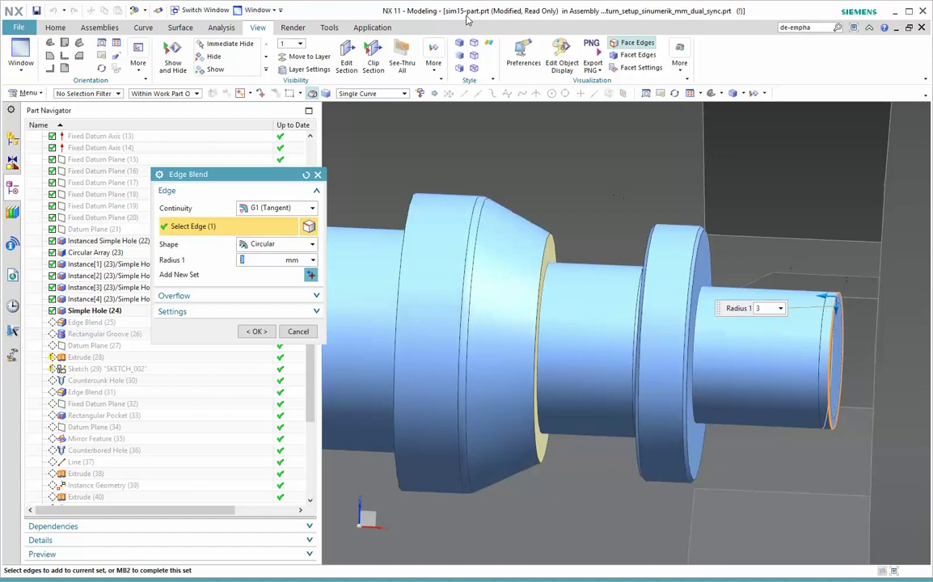
left_click(436, 74)
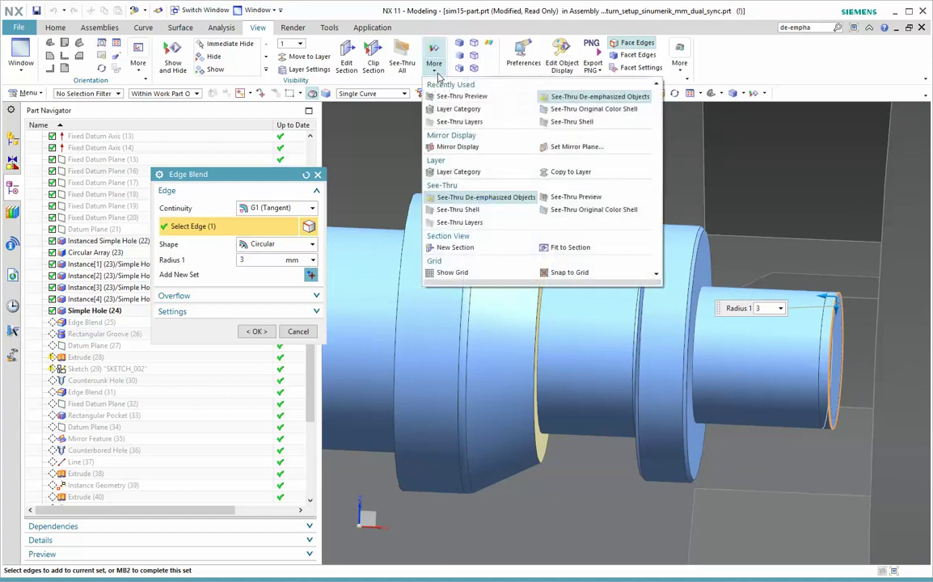
Step: Enable See-Thru Preview, inspect the blend from several angles, then cancel the Edge Blend edit
left_click(575, 198)
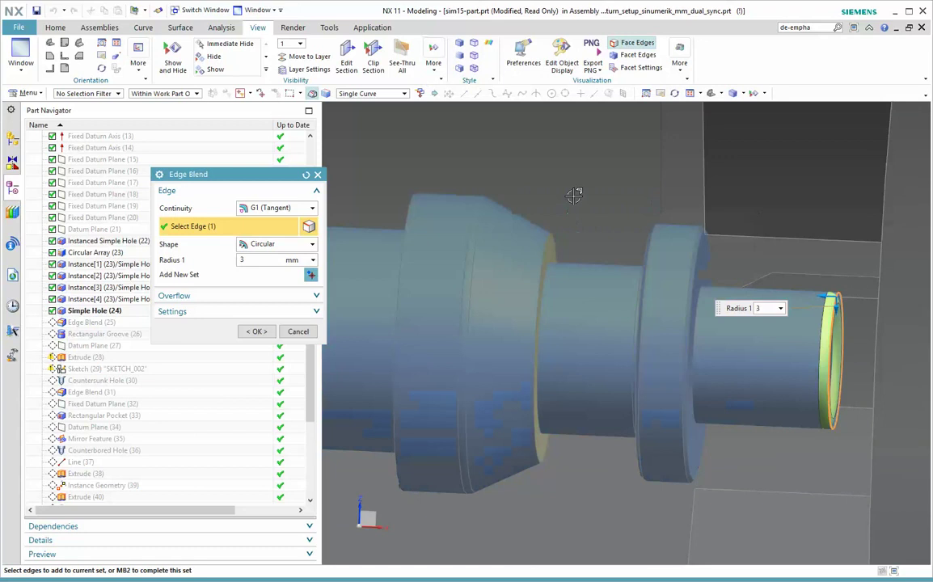
middle_click_drag(597, 168, 839, 226)
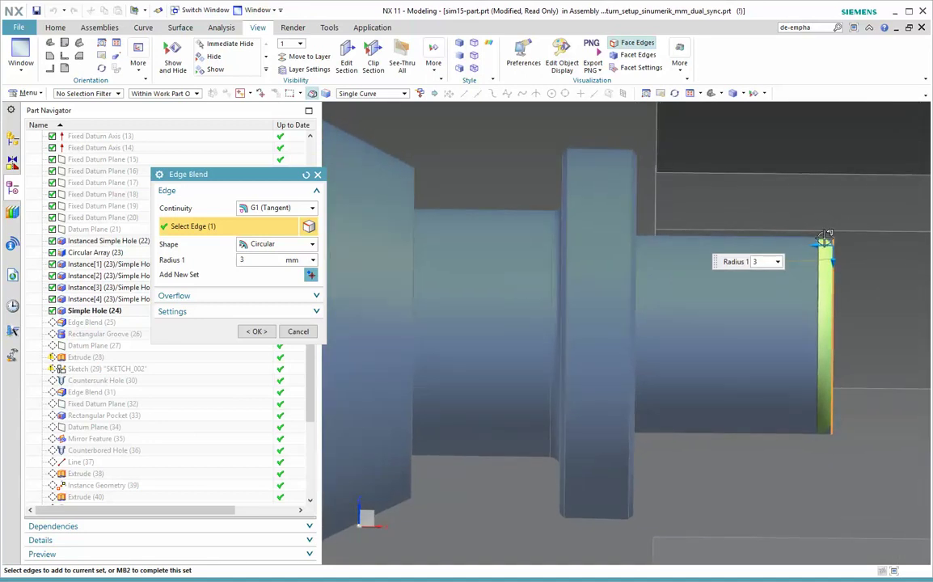
middle_click_drag(823, 226, 793, 235)
left_click(435, 70)
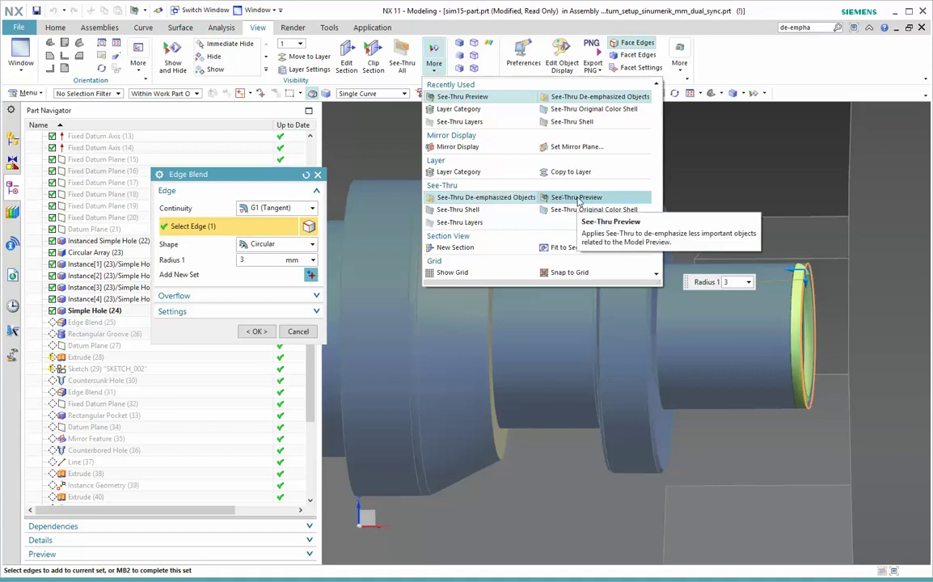
left_click(299, 332)
scroll(384, 308, "down", 10)
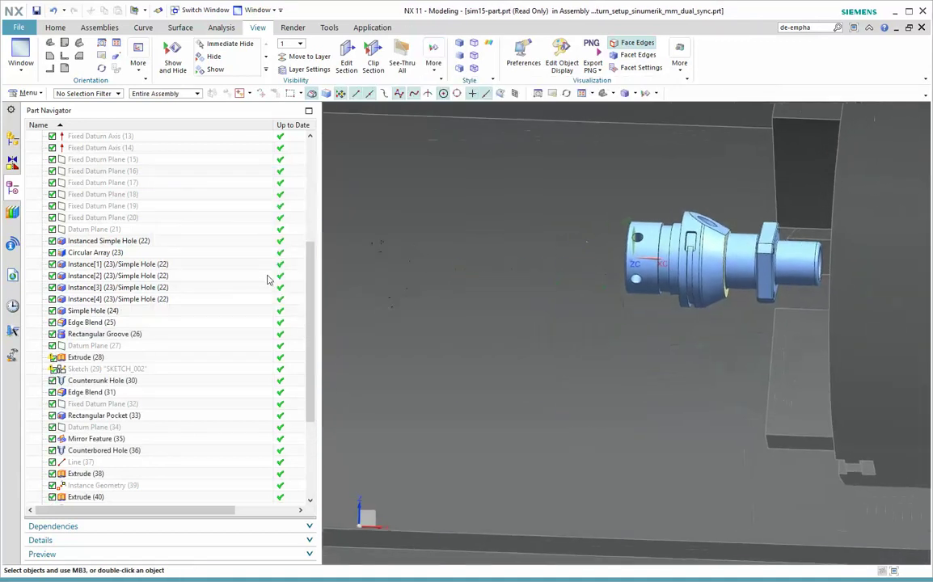
Step: Return to the Assembly Navigator, turn the chuck part side-on, and select the blended shaft-end face
left_click(12, 140)
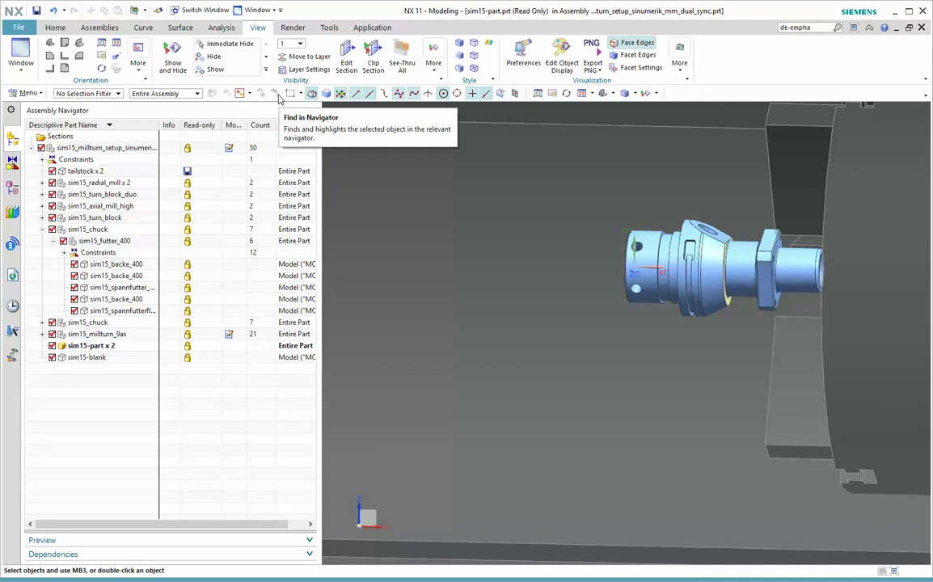
scroll(628, 267, "up", 5)
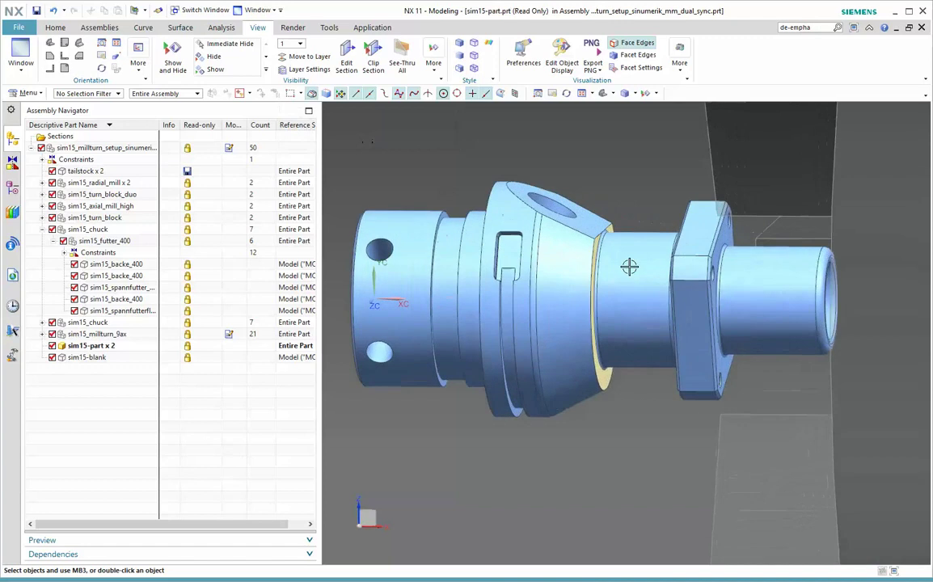
middle_click_drag(671, 184, 670, 250)
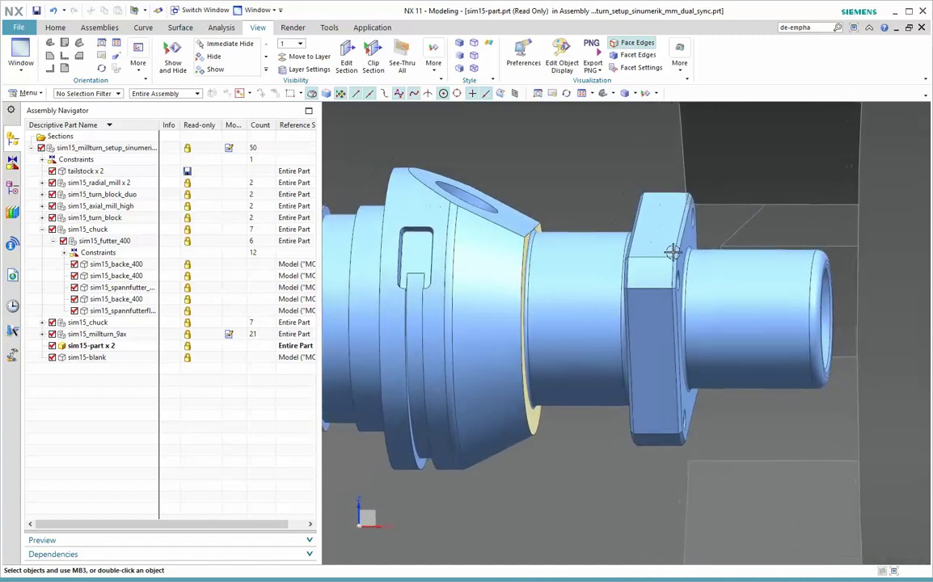
left_click(820, 256)
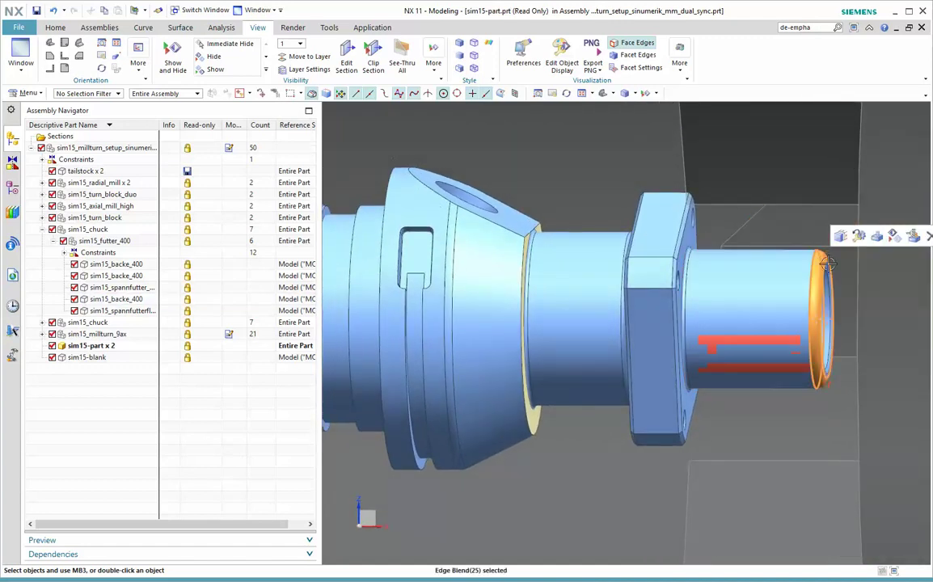
middle_click_drag(602, 251, 739, 313)
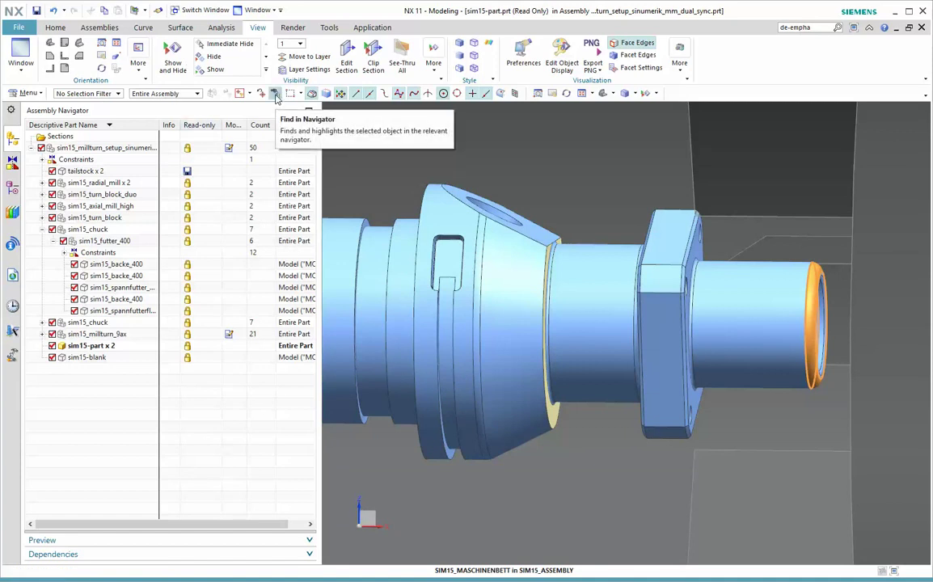
Step: Use Find in Navigator to reveal Edge Blend (25) for the selected face
left_click(274, 94)
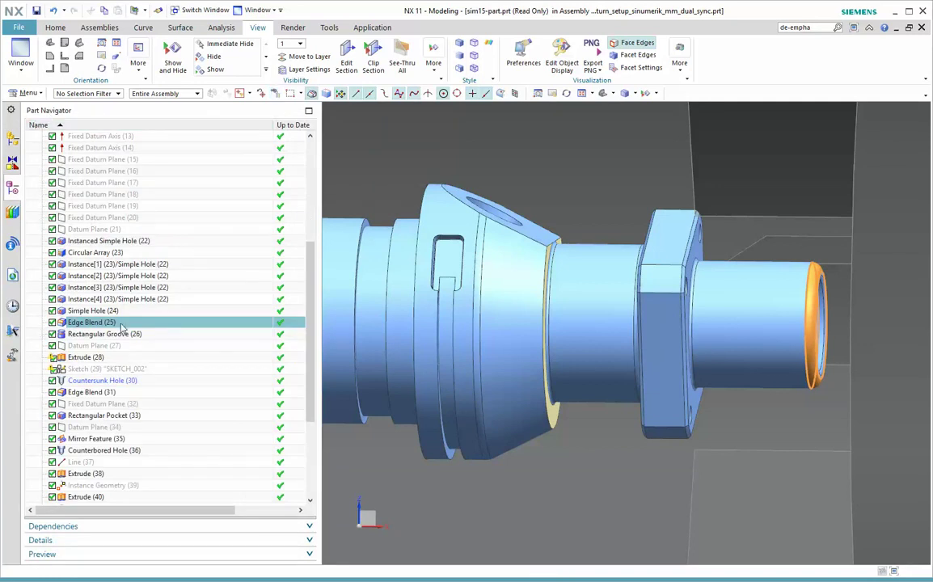
scroll(537, 302, "down", 10)
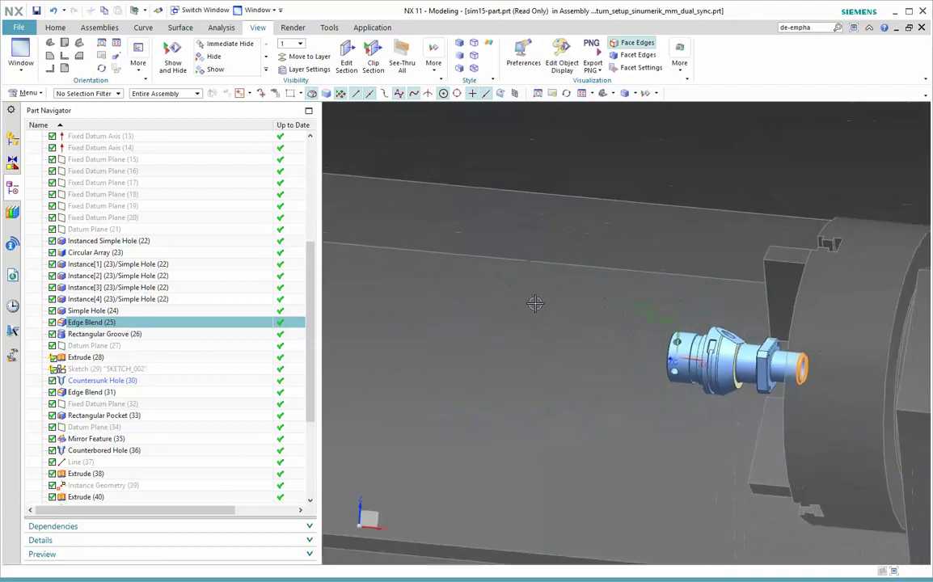
scroll(893, 292, "up", 2)
Step: Select the chuck SIM15_SPANNFUTTER_400 and locate it in the Assembly Navigator
left_click(893, 293)
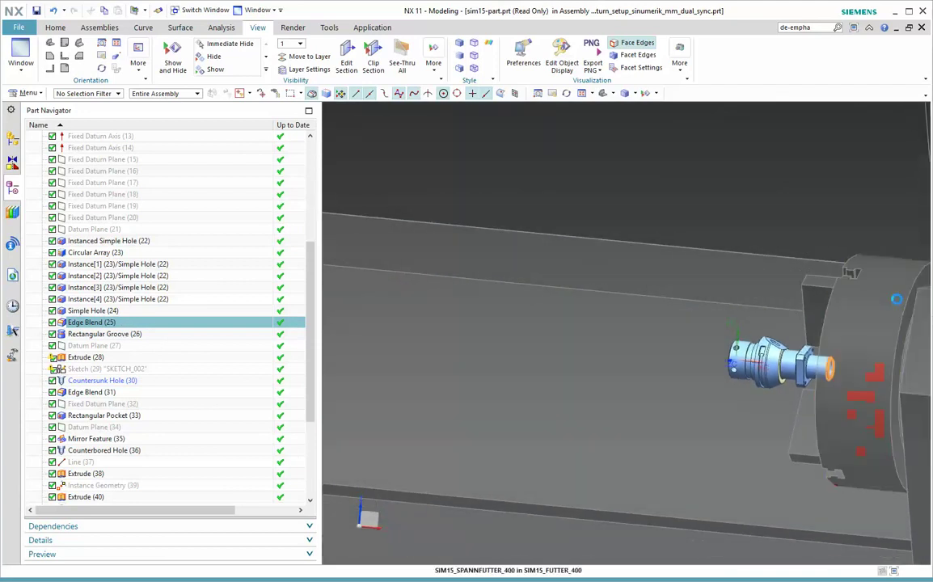
scroll(894, 293, "down", 1)
key("Escape")
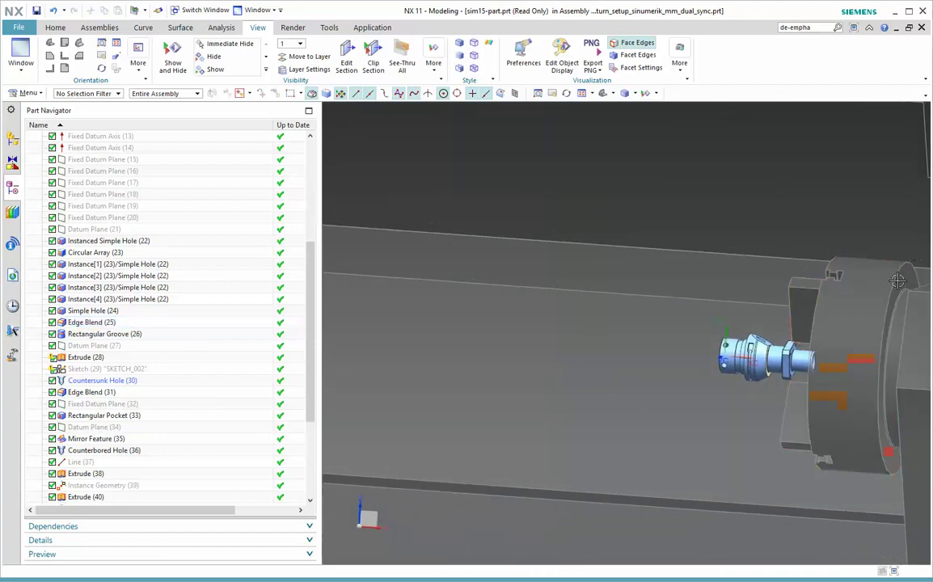
left_click(883, 292)
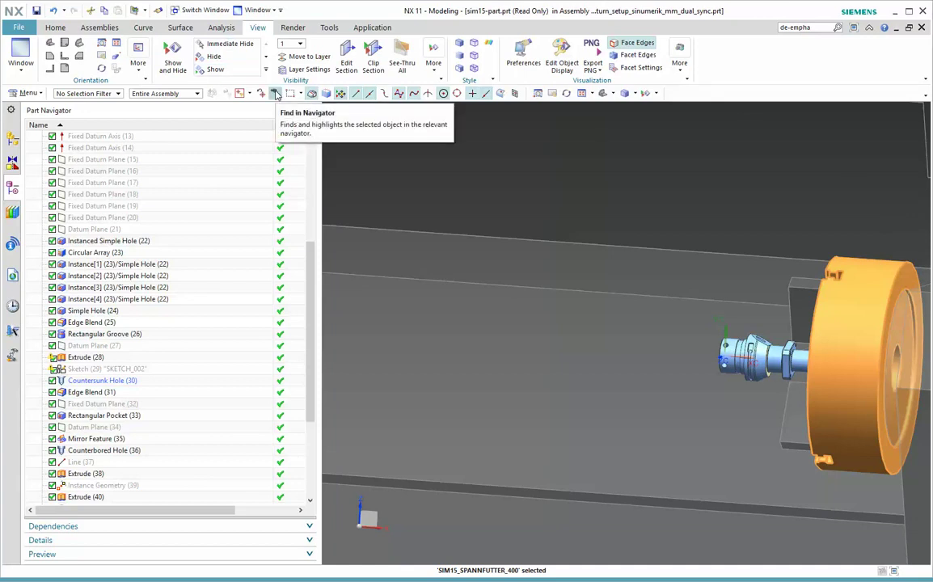
left_click(275, 94)
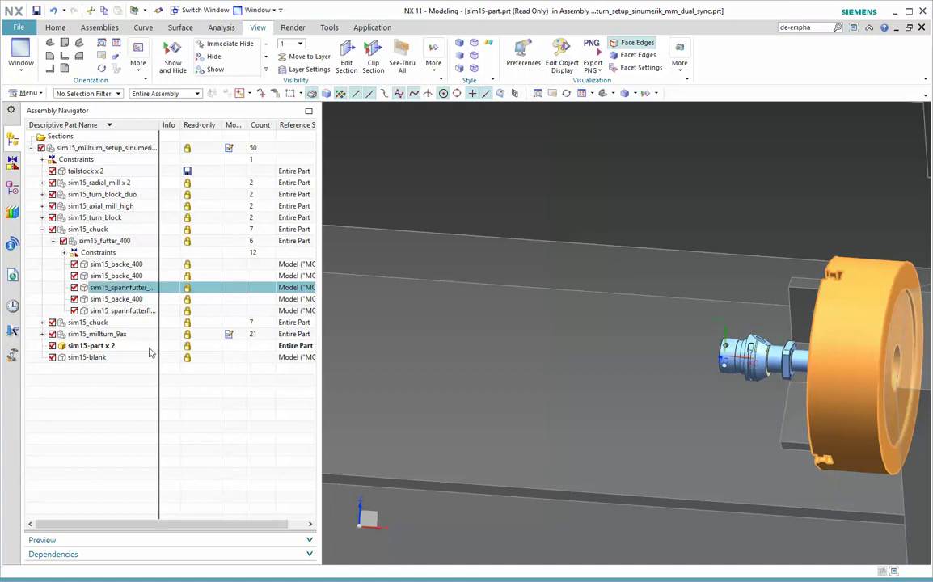
Step: Deselect the chuck, make the top-level mill-turn assembly the work part, and enter Manufacturing
left_click(85, 438)
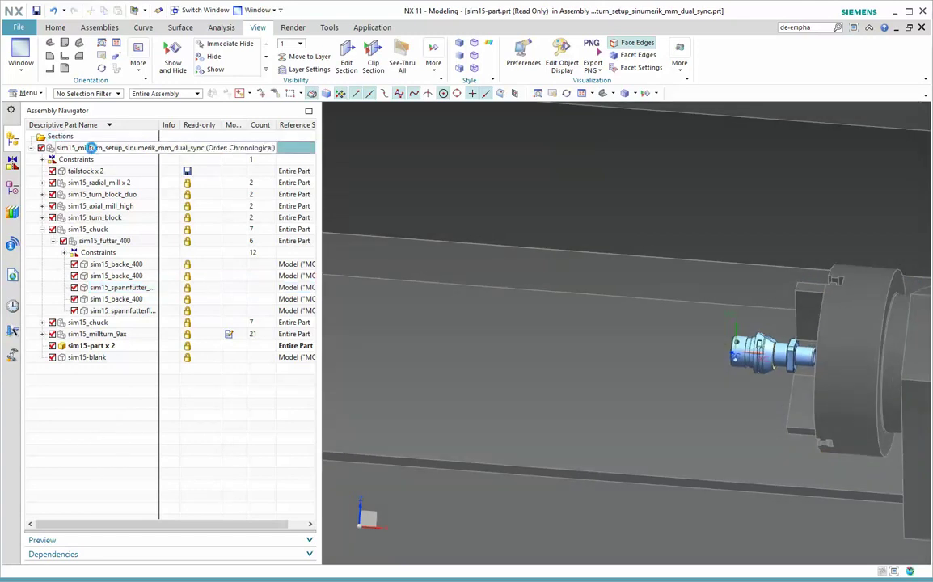
double_click(85, 148)
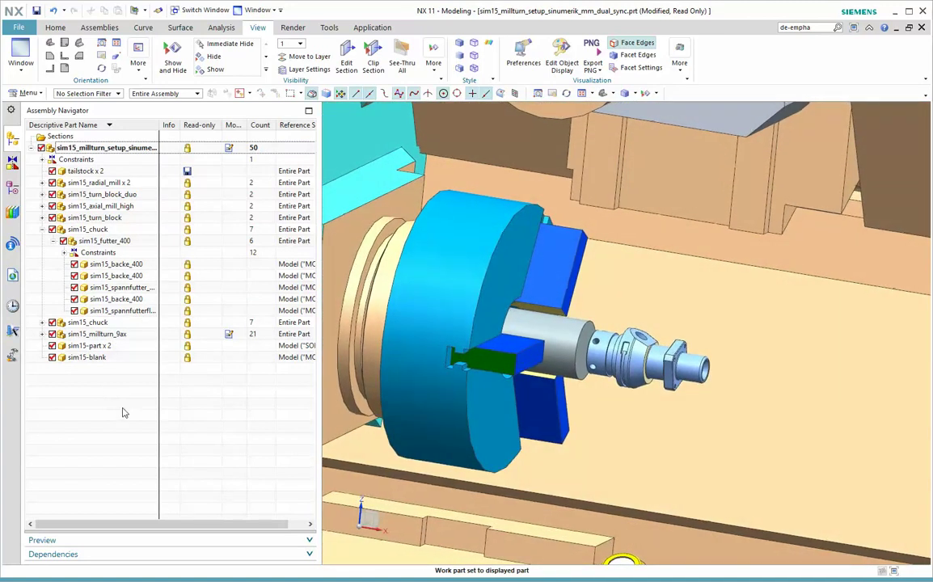
left_click(19, 29)
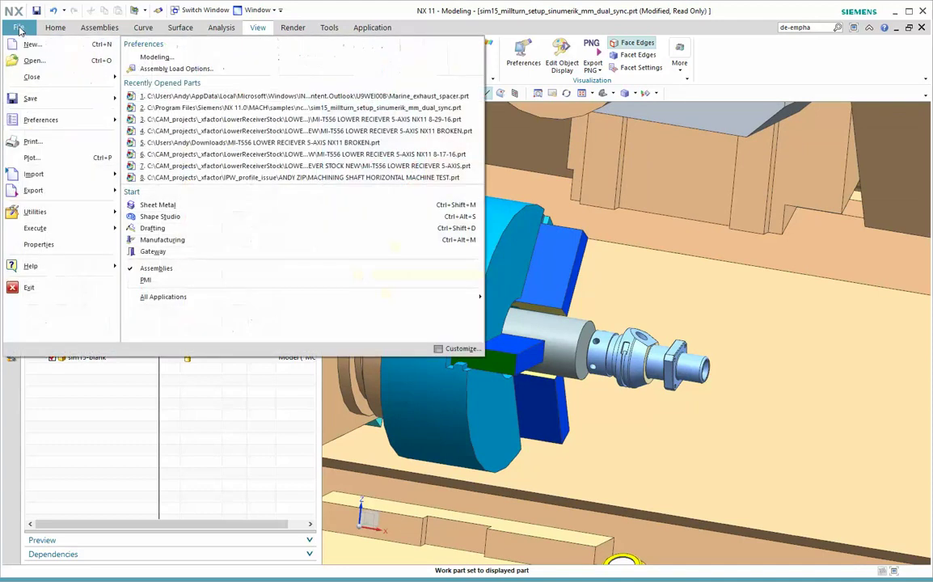
left_click(162, 240)
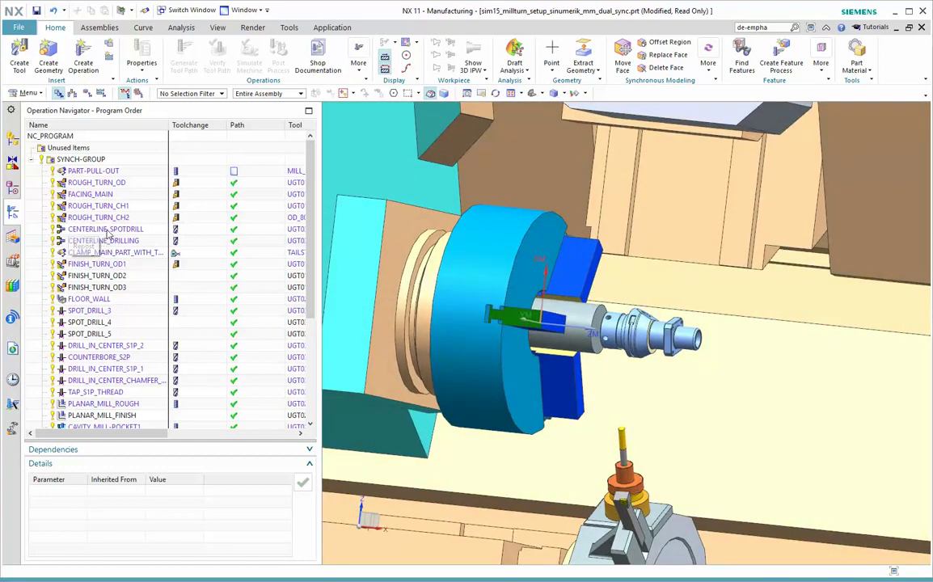
Step: Select CENTERLINE_SPOTDRILL, then CAVITY_MILL-POCKET1 in the Operation Navigator to show its toolpath on the blank
left_click(108, 232)
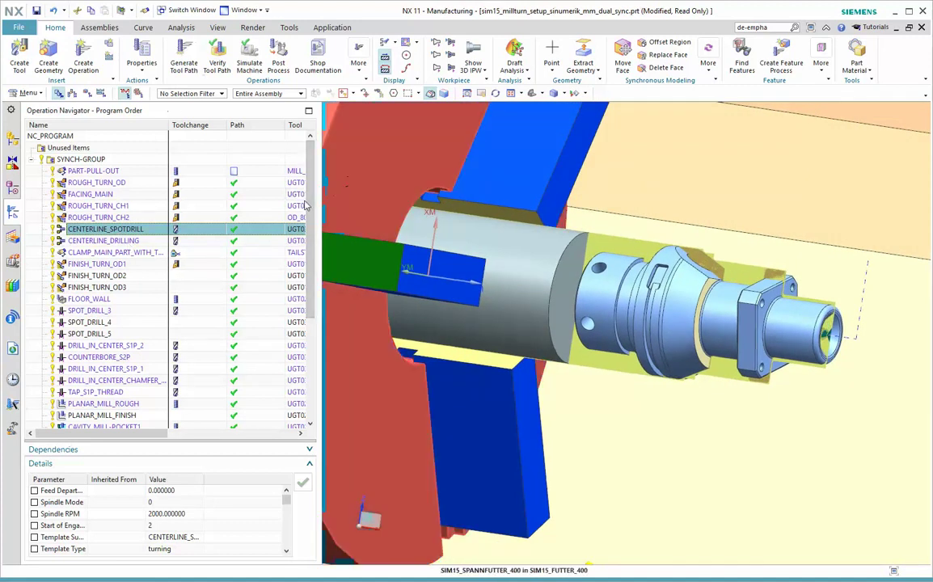
scroll(117, 299, "down", 3)
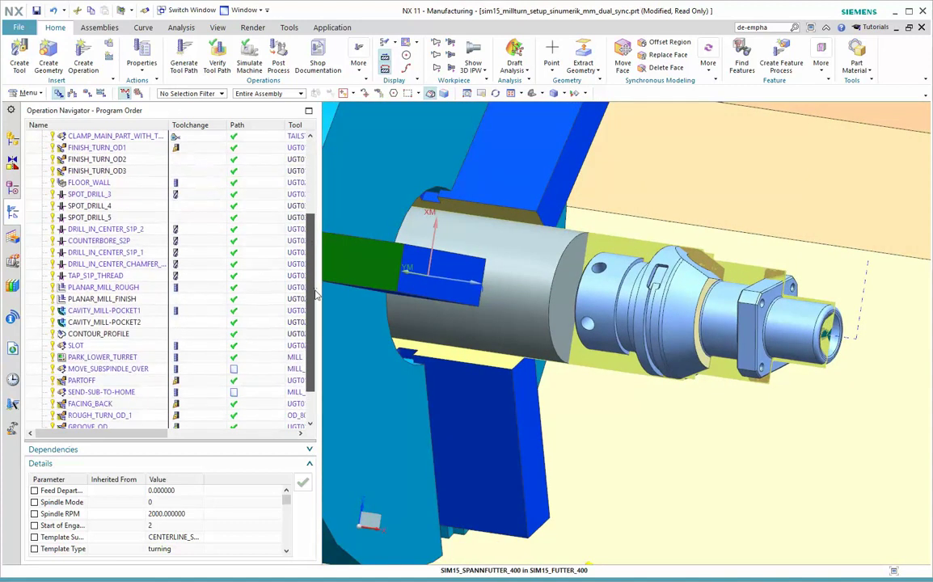
left_click(104, 311)
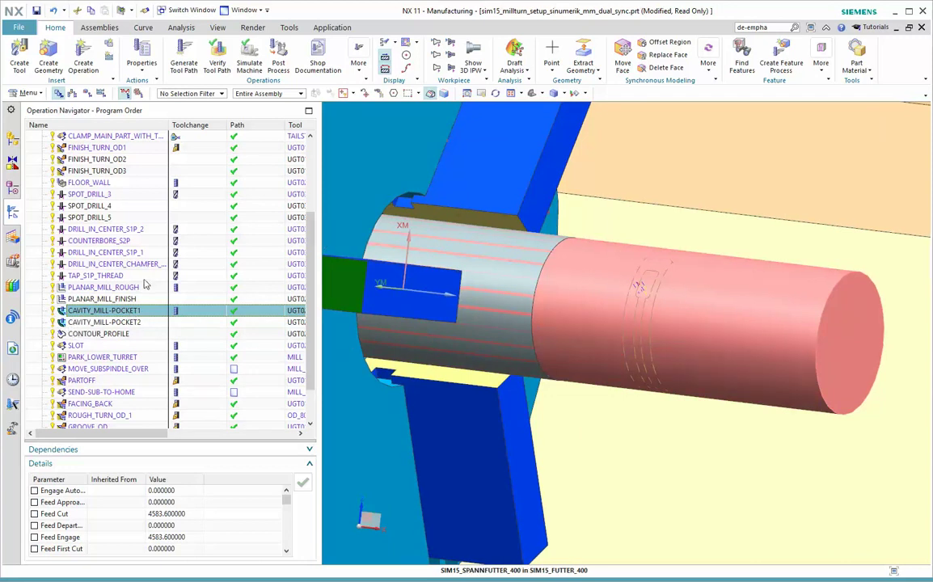
Step: Apply See-Thru All from the View tab, then zoom in on the pocket toolpath and back out
left_click(221, 28)
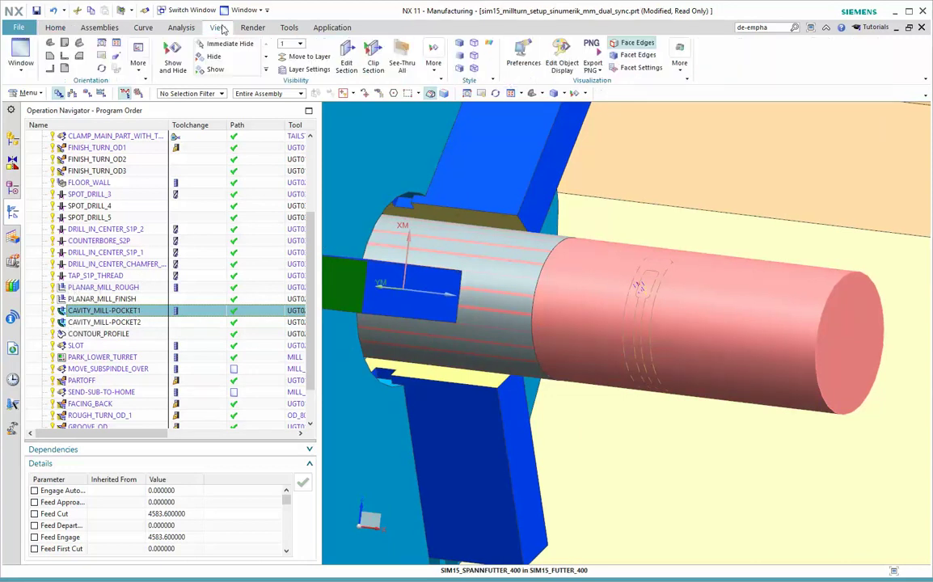
left_click(403, 50)
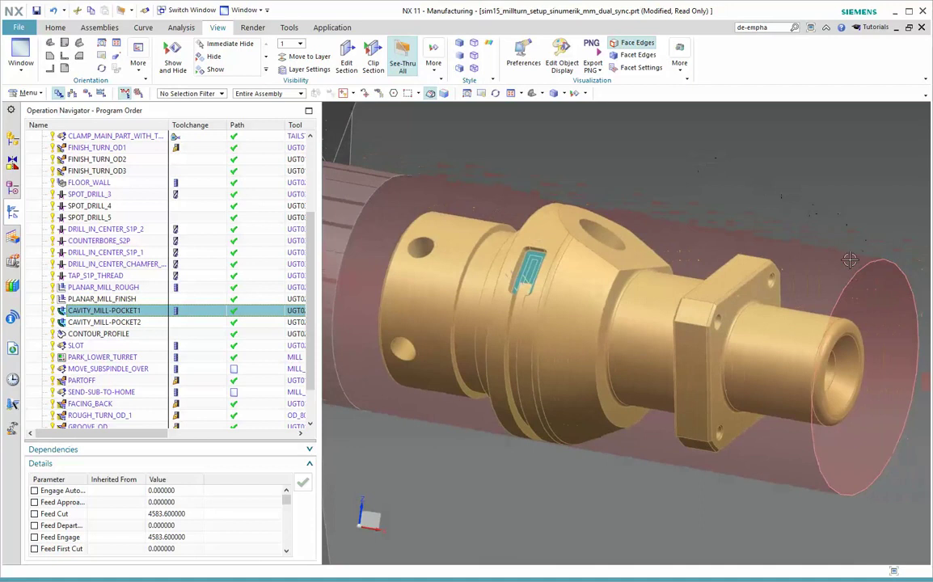
scroll(533, 165, "up", 5)
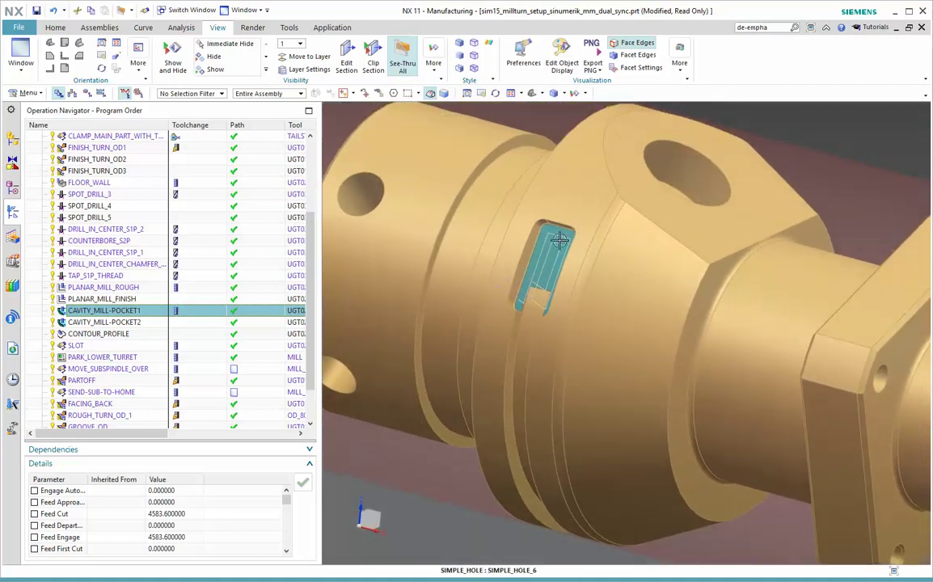
scroll(560, 265, "down", 5)
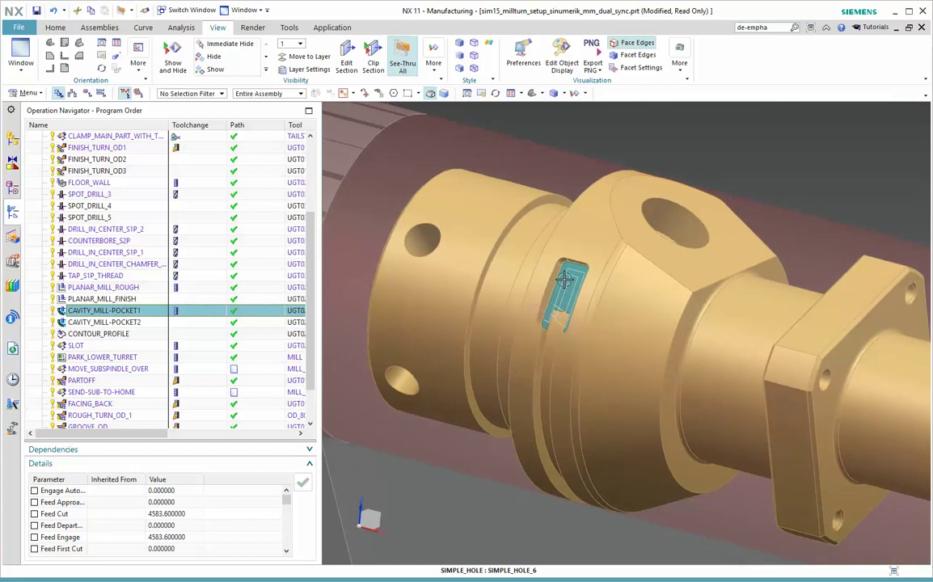
scroll(561, 284, "down", 1)
scroll(561, 283, "down", 3)
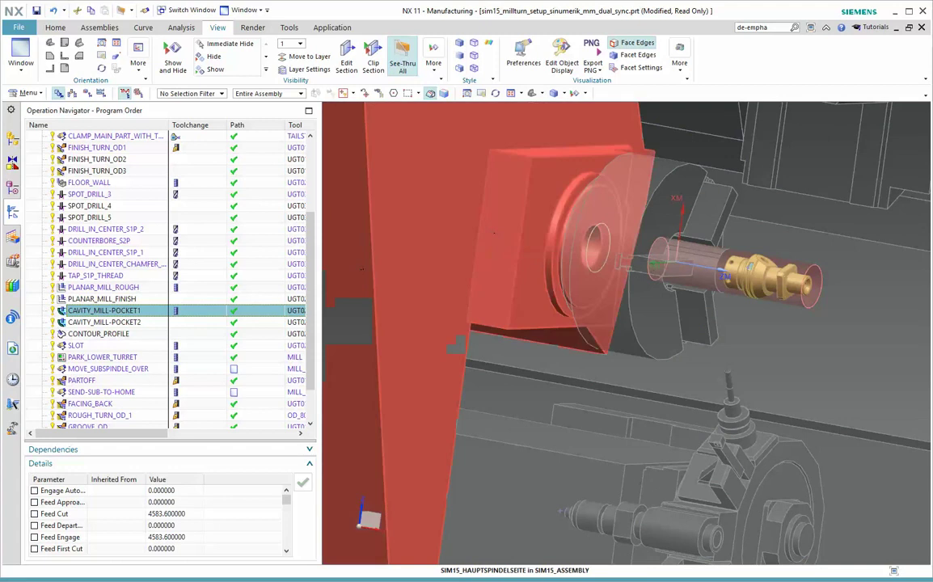
Step: Review the Manufacturing > User Interface customer defaults, cancel unchanged, and fit the whole machine in view
left_click(19, 30)
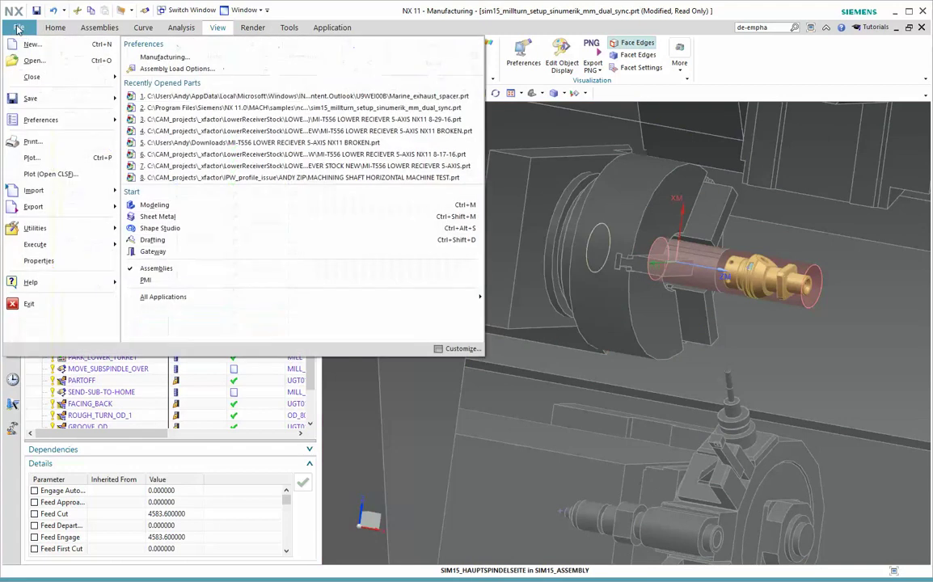
mouse_move(64, 228)
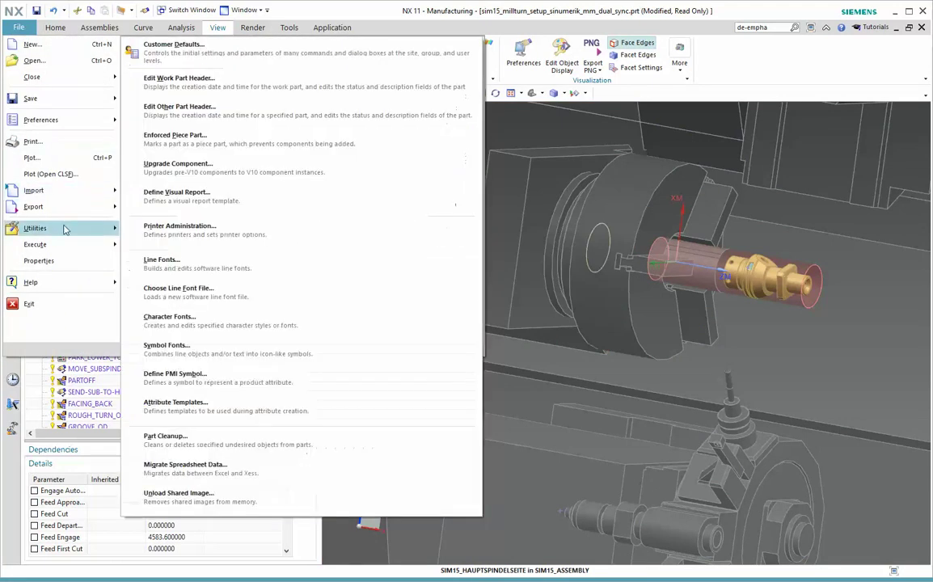
left_click(220, 54)
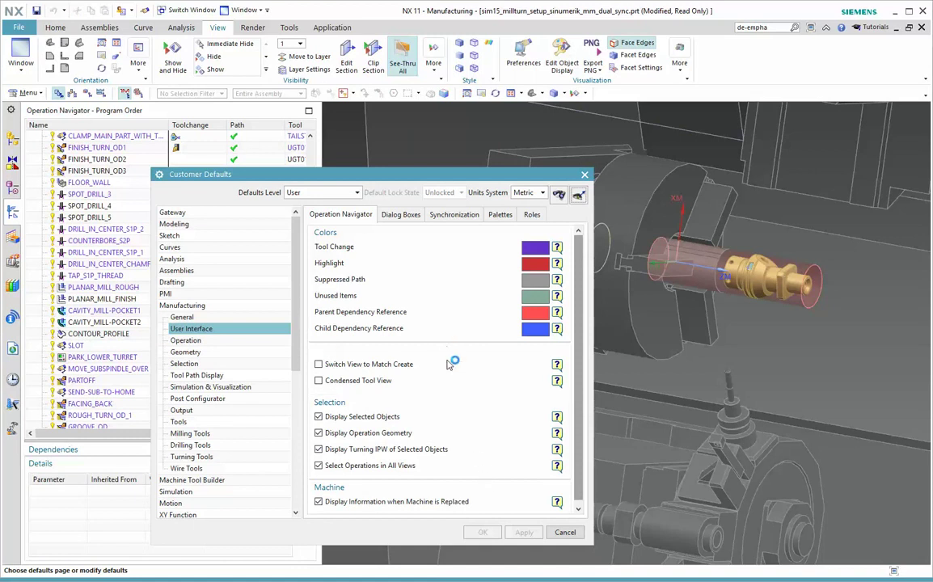
left_click(566, 532)
key("Home")
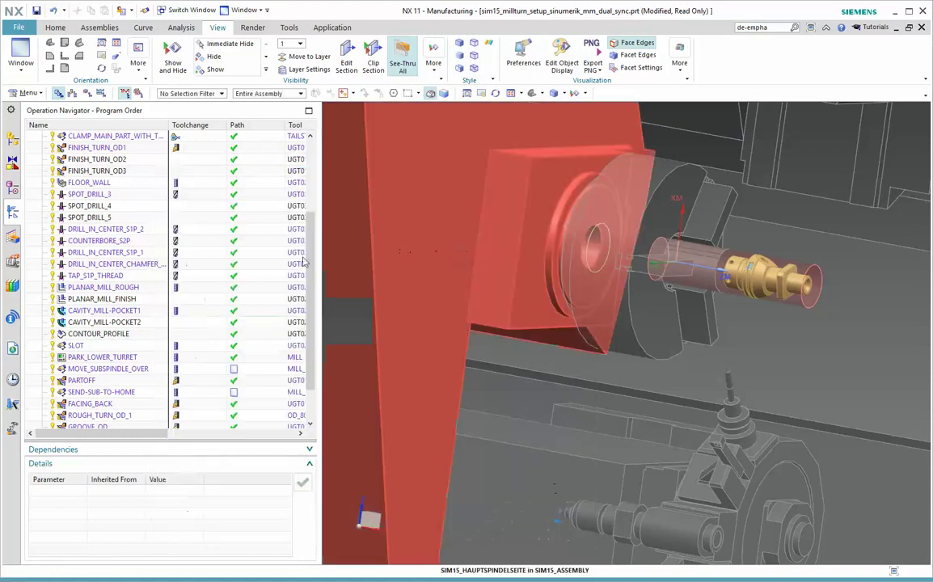